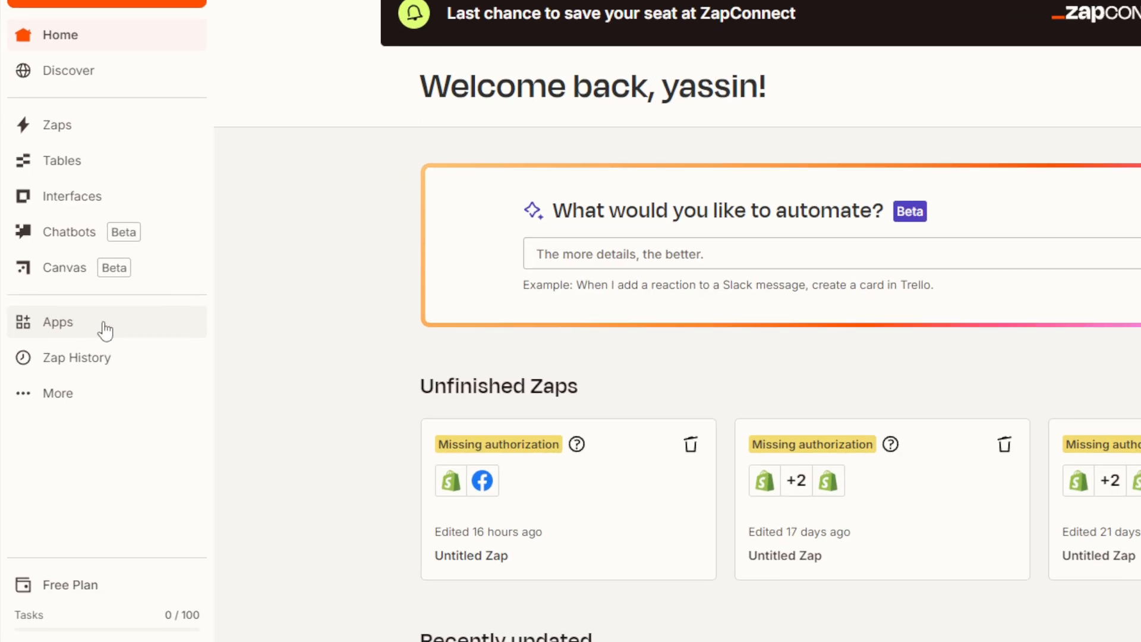
# - Open the apps connections page and search it for FACEBOOK
pyautogui.click(105, 331)
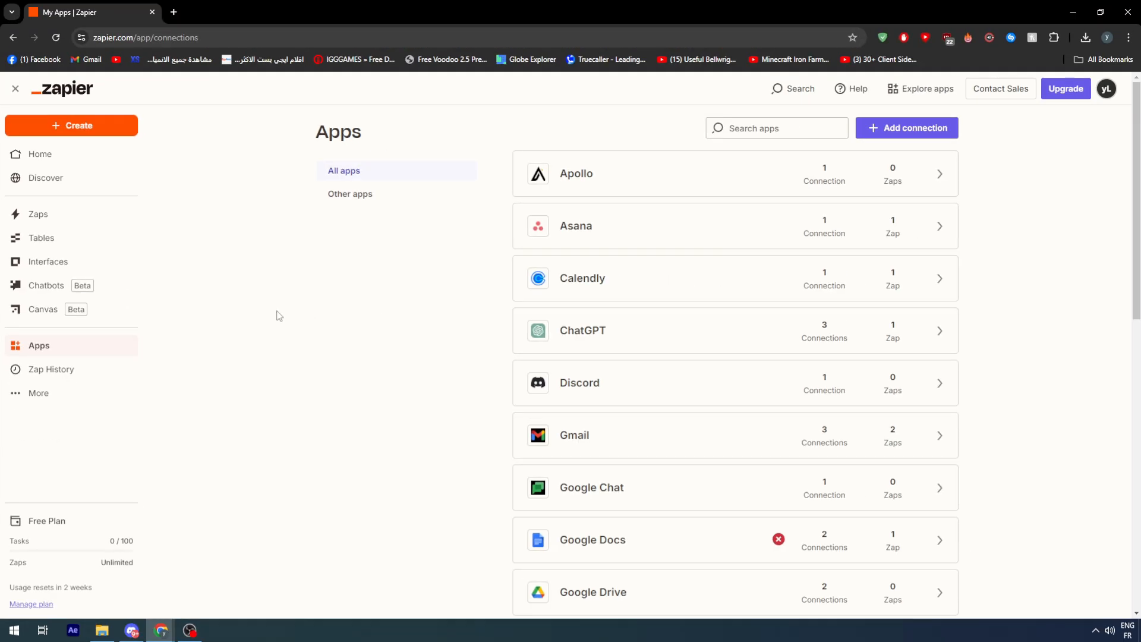
pyautogui.click(778, 136)
pyautogui.write('FACE')
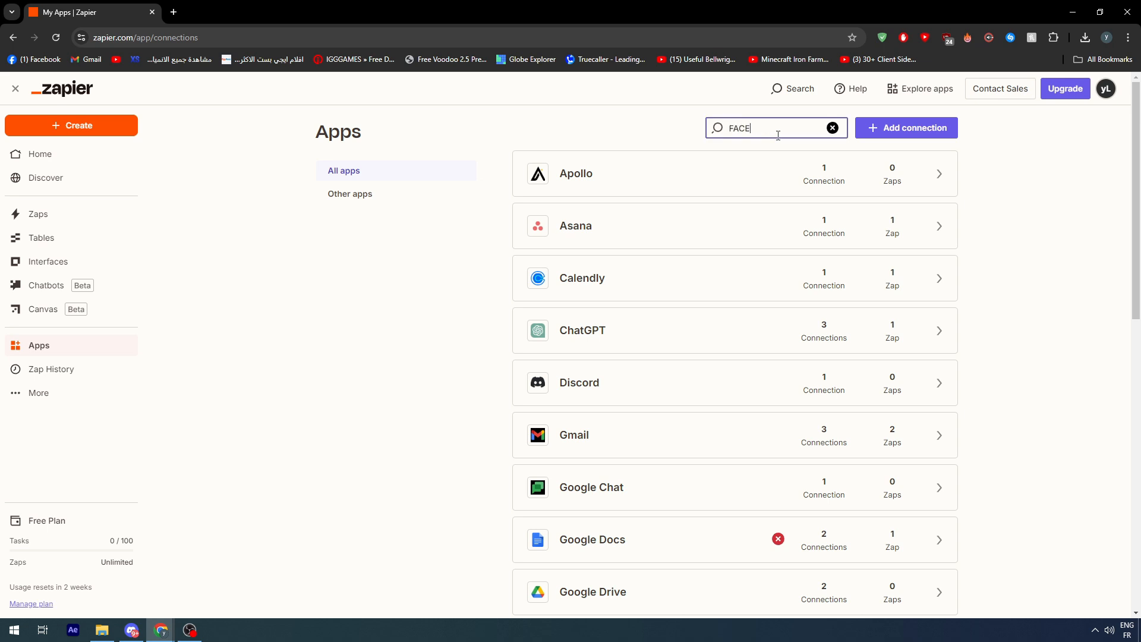
pyautogui.write('BOOK')
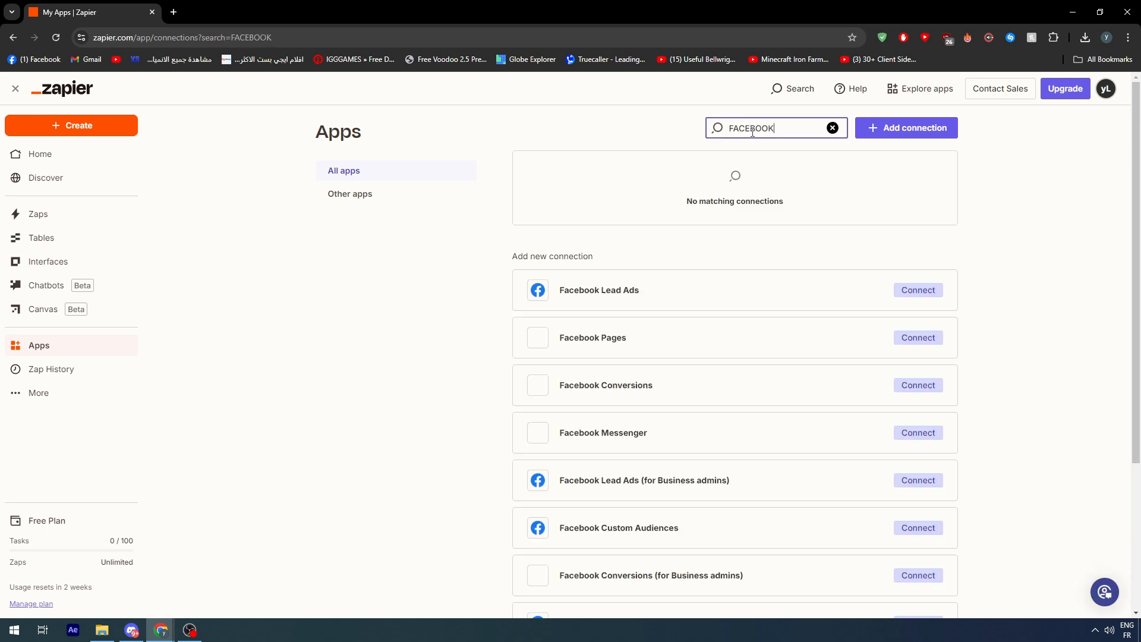
pyautogui.click(653, 127)
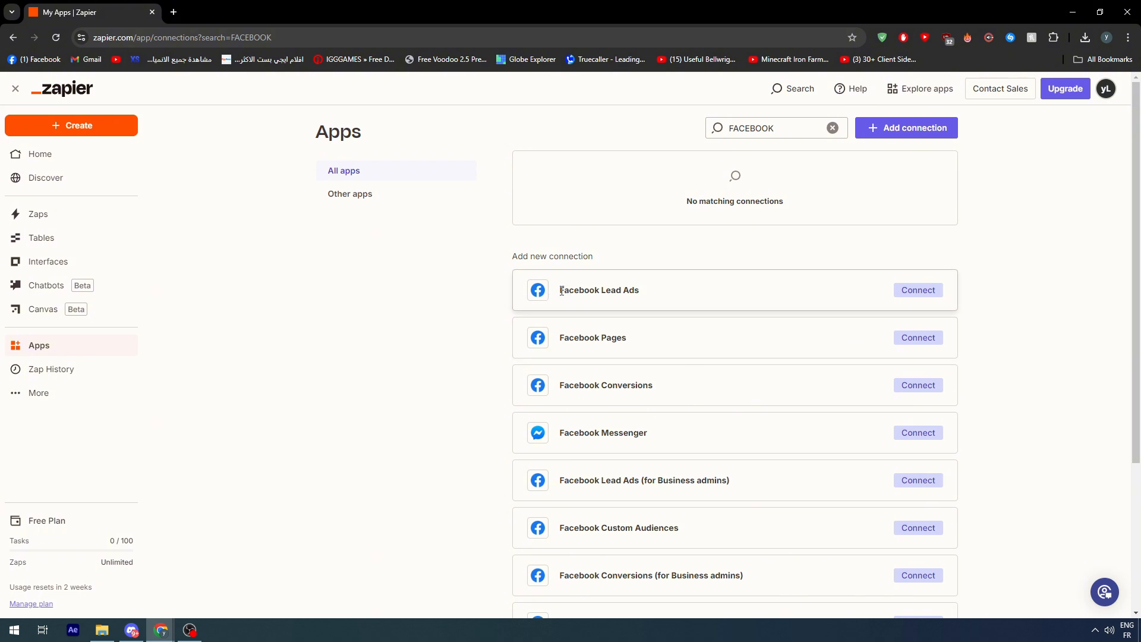
# - Look through the Facebook apps offered as new connections, from Facebook Lead Ads to Facebook Pages (Legacy)
pyautogui.moveTo(561, 291); pyautogui.dragTo(648, 295)
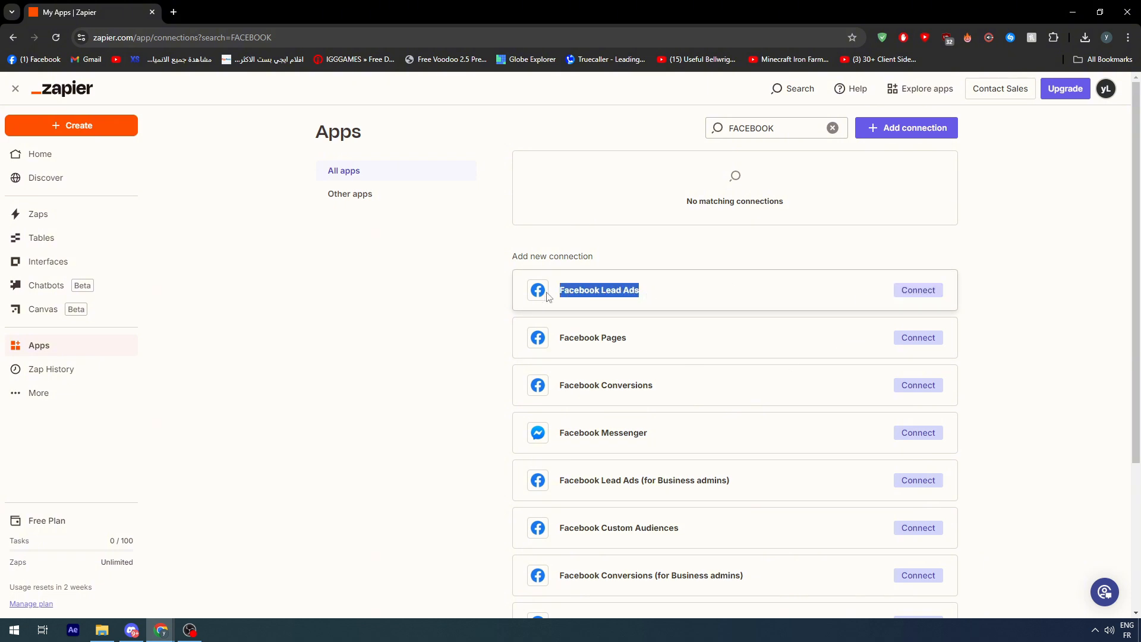
pyautogui.scroll(-1, 757, 293)
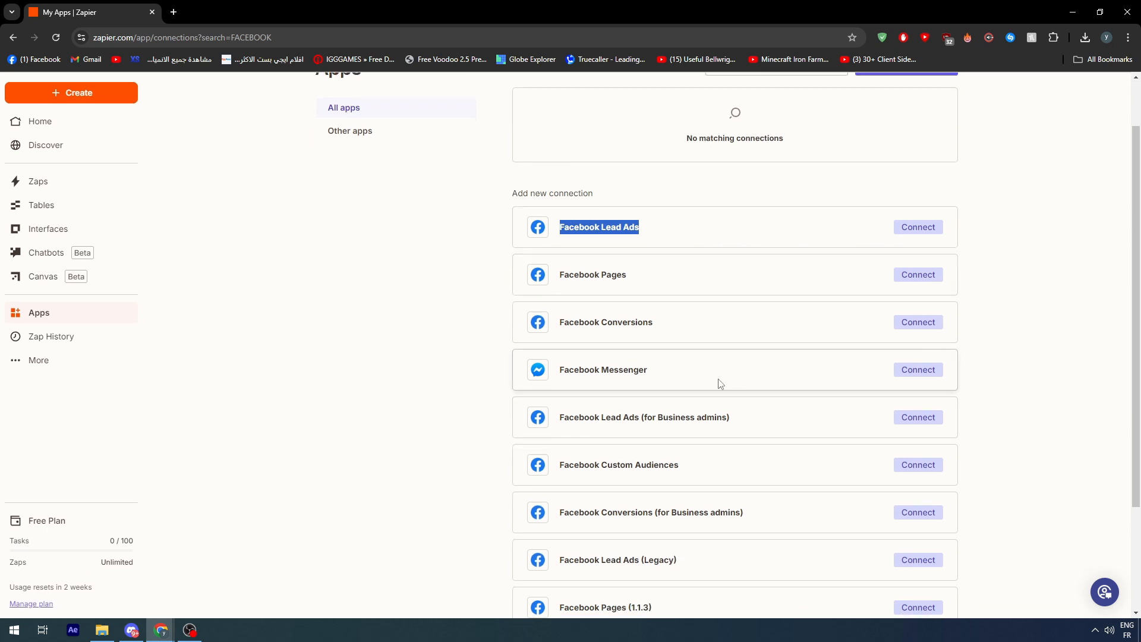
pyautogui.scroll(-3, 718, 381)
pyautogui.scroll(2, 656, 245)
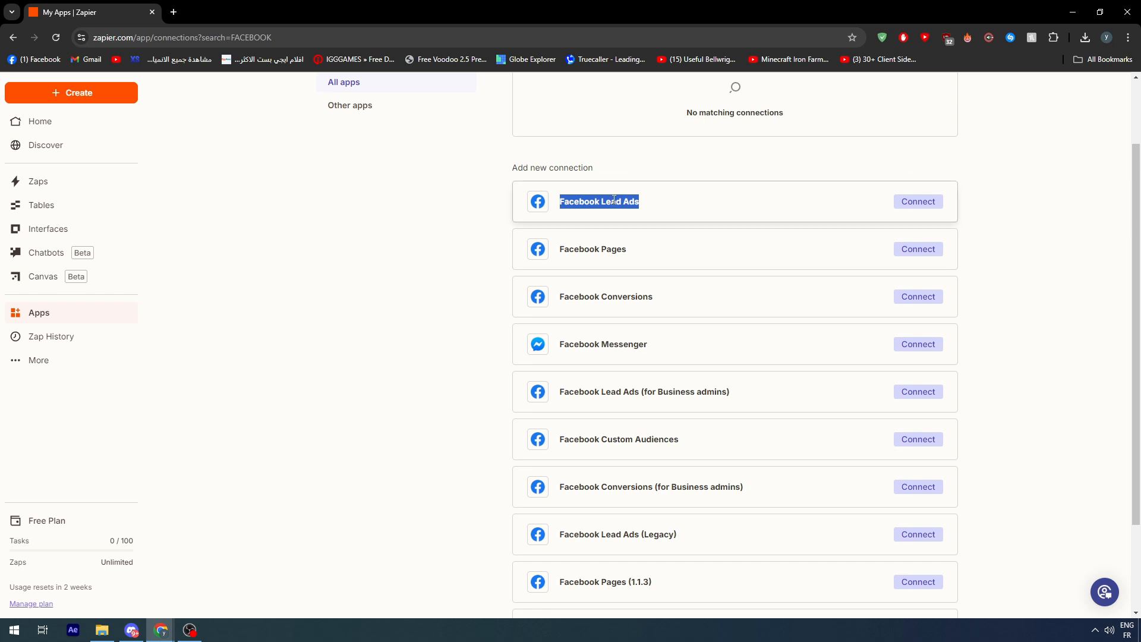
pyautogui.scroll(-1, 634, 232)
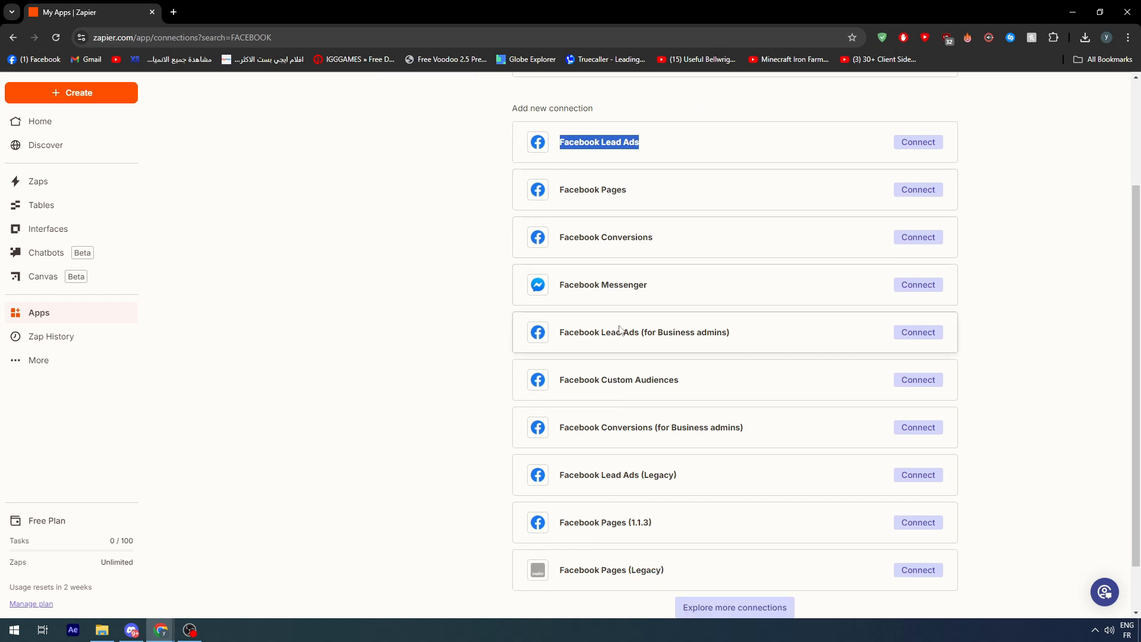
pyautogui.scroll(-1, 633, 346)
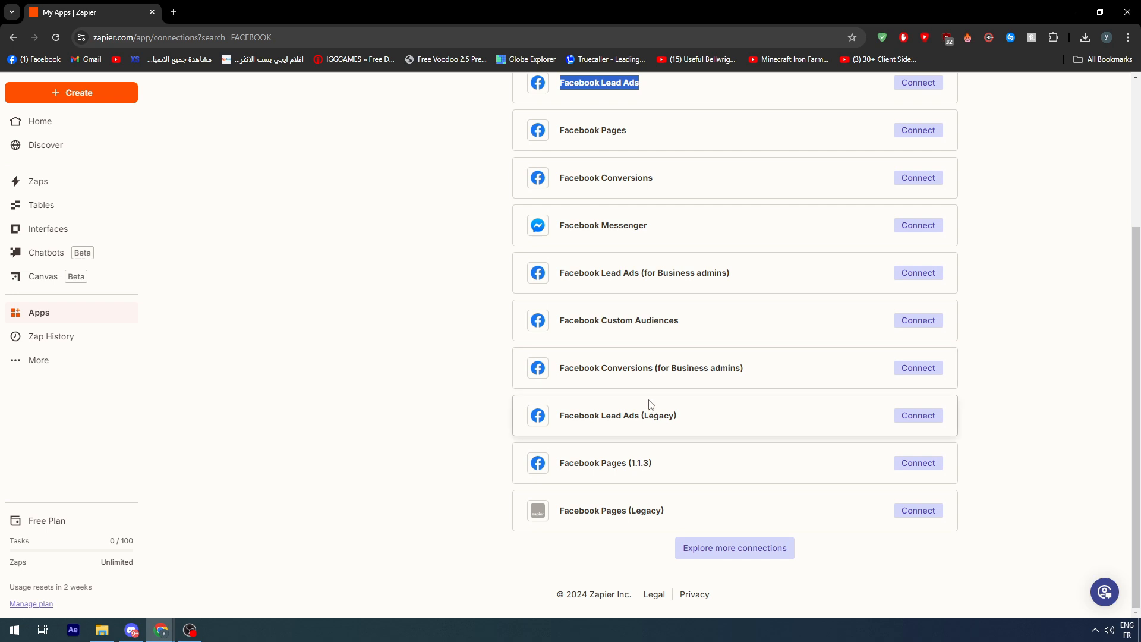
pyautogui.scroll(4, 651, 404)
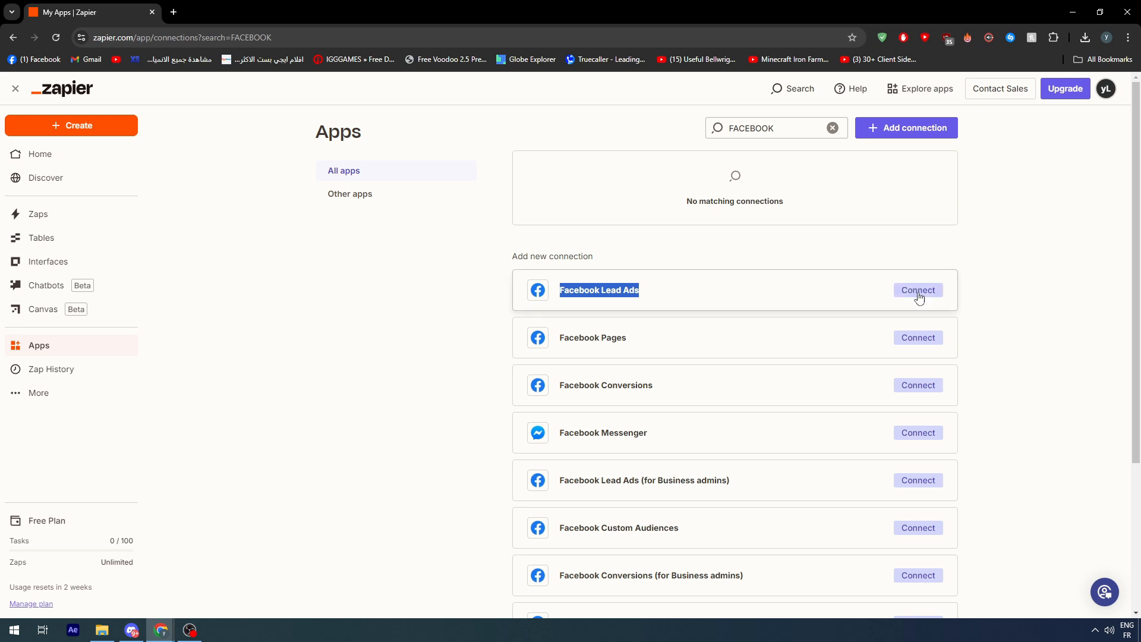
# - View the Facebook login window for connecting Facebook Lead Ads, and close it without logging in
pyautogui.click(920, 293)
pyautogui.moveTo(466, 22); pyautogui.dragTo(552, 136)
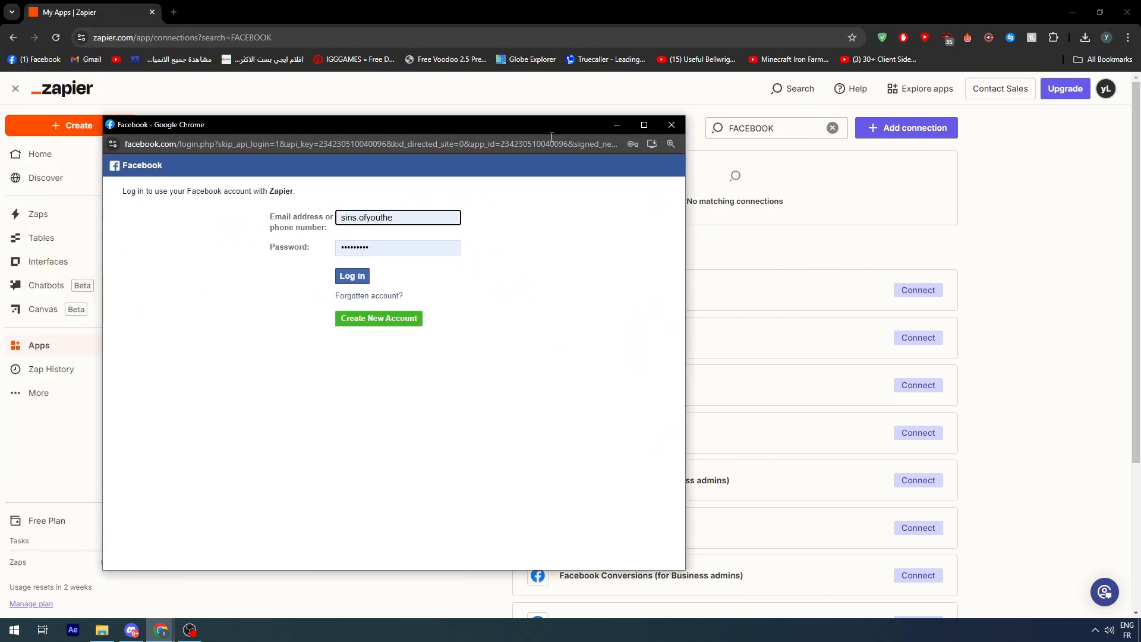
pyautogui.click(671, 126)
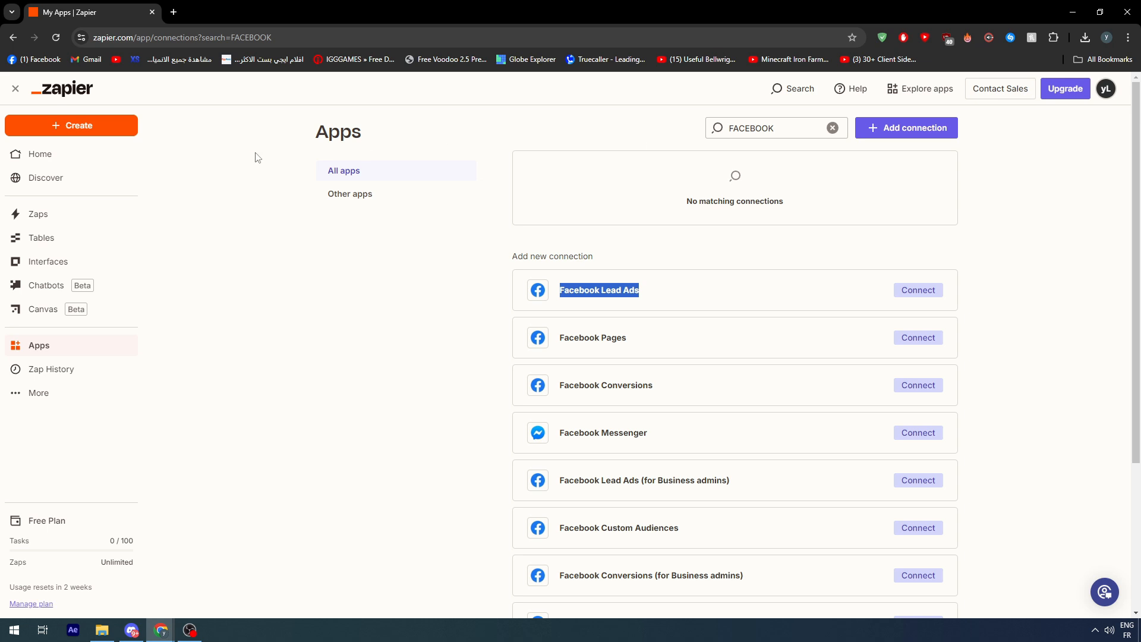
# - Create a new Zap and show its empty trigger and action steps enlarged in the editor
pyautogui.click(75, 126)
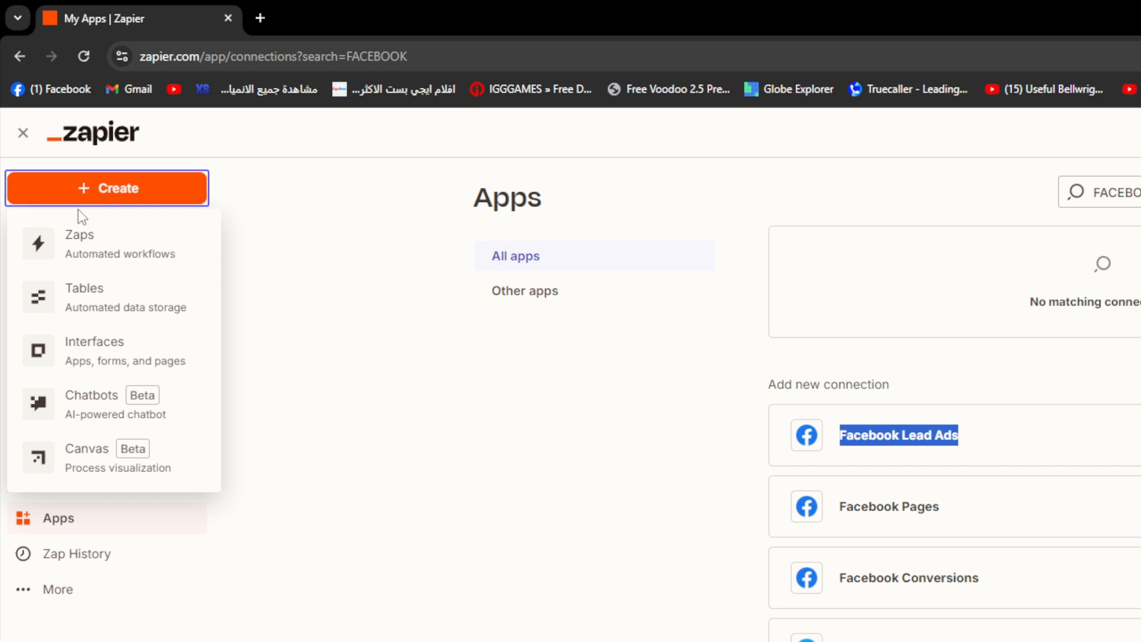
pyautogui.click(84, 238)
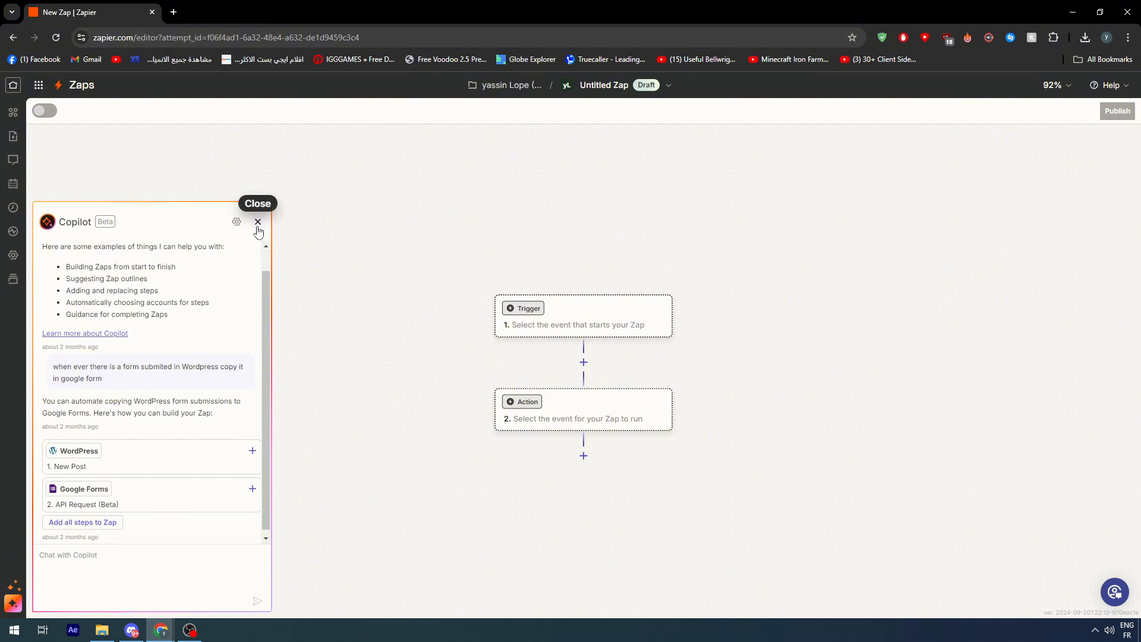
pyautogui.moveTo(364, 250); pyautogui.dragTo(359, 217)
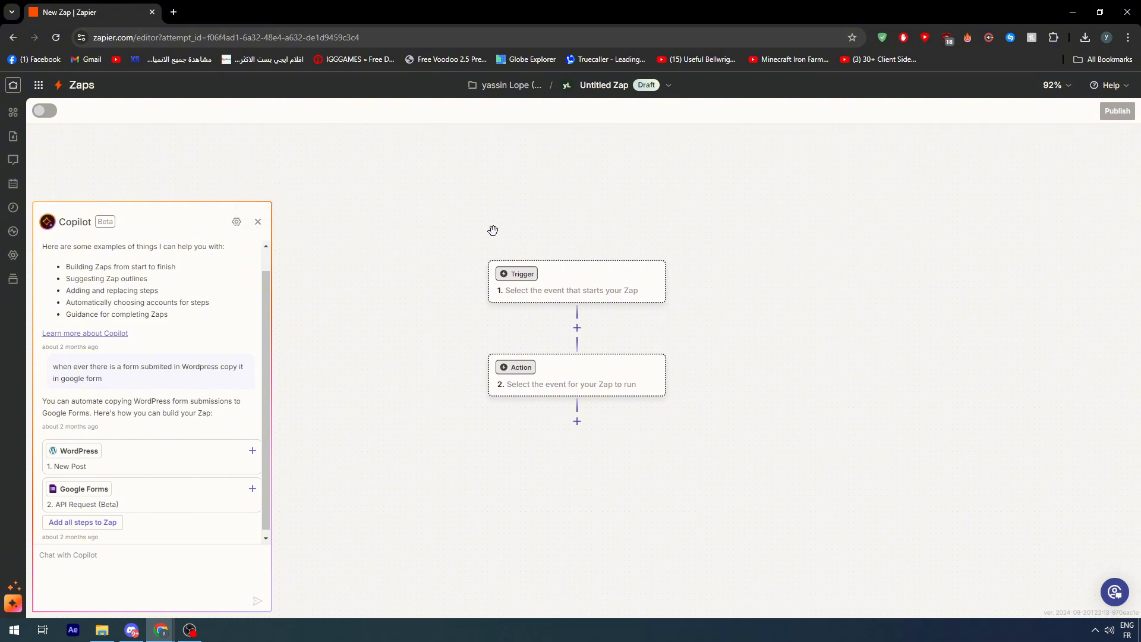
pyautogui.scroll(3, 515, 170)
pyautogui.moveTo(515, 170); pyautogui.dragTo(517, 201)
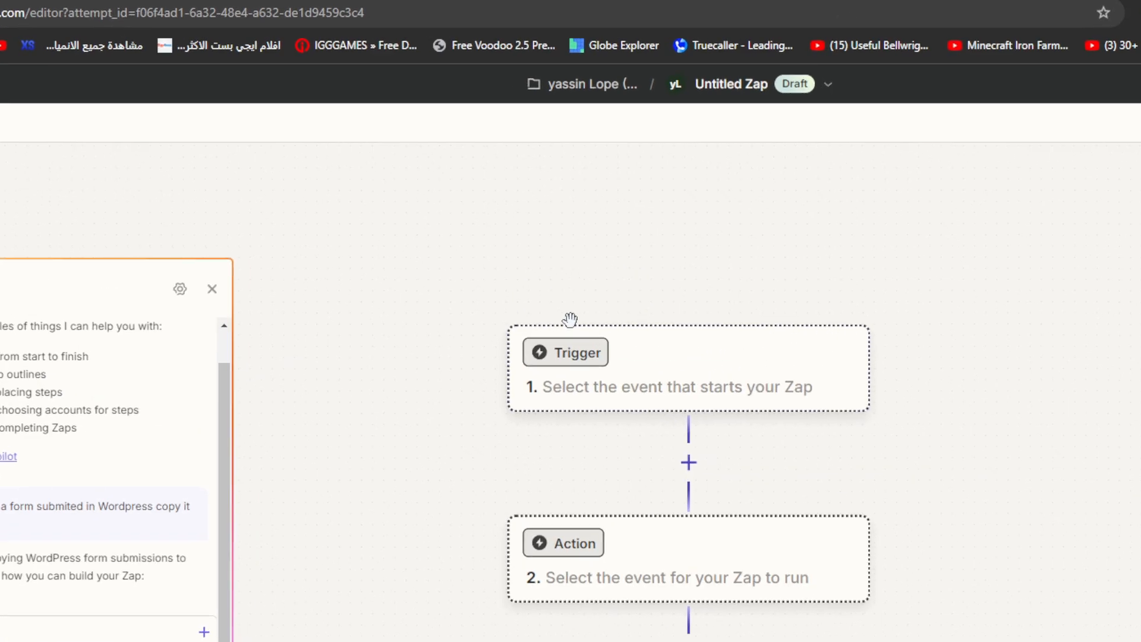
pyautogui.scroll(3, 570, 321)
pyautogui.moveTo(530, 295); pyautogui.dragTo(548, 331)
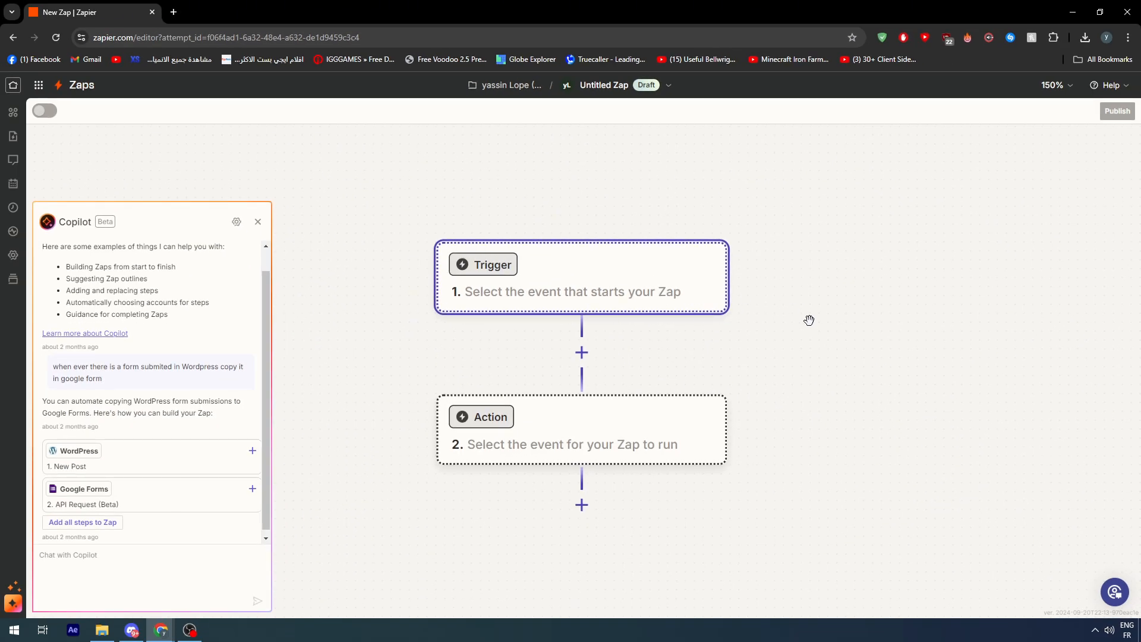
# - Search the trigger step's app choices for facebook, and close the search without choosing an app
pyautogui.click(621, 291)
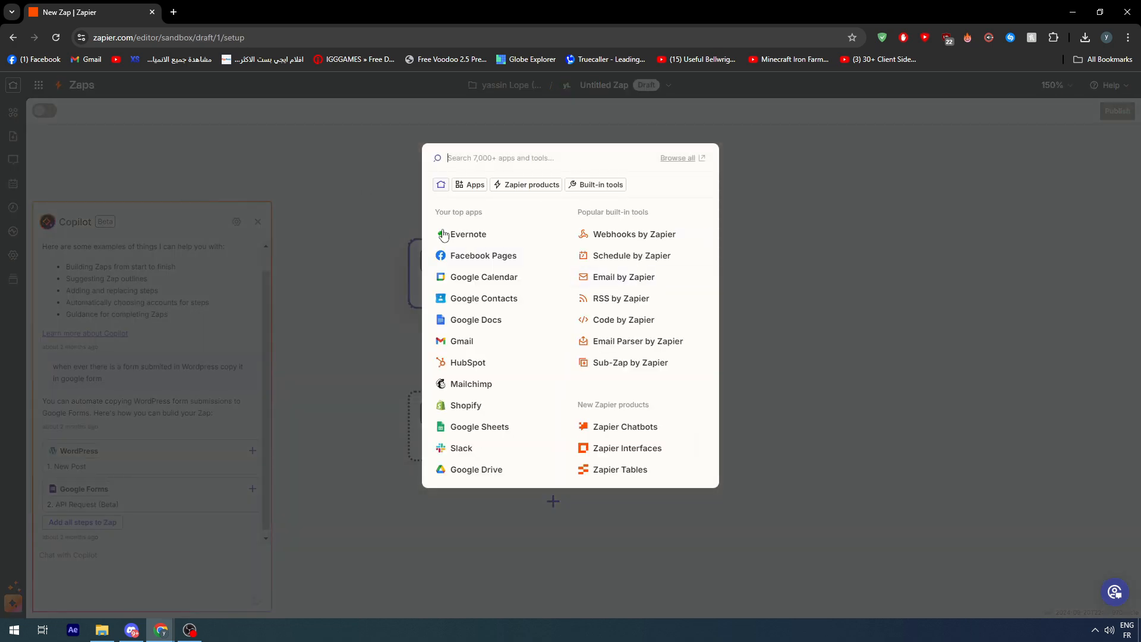
pyautogui.click(562, 127)
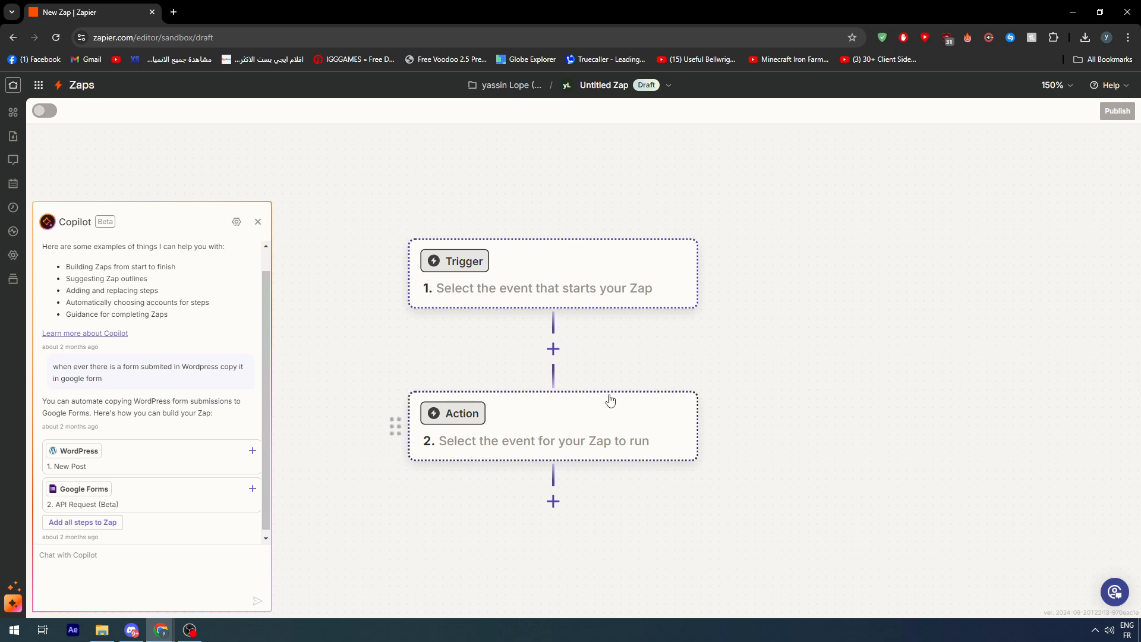
pyautogui.moveTo(389, 232); pyautogui.dragTo(398, 235)
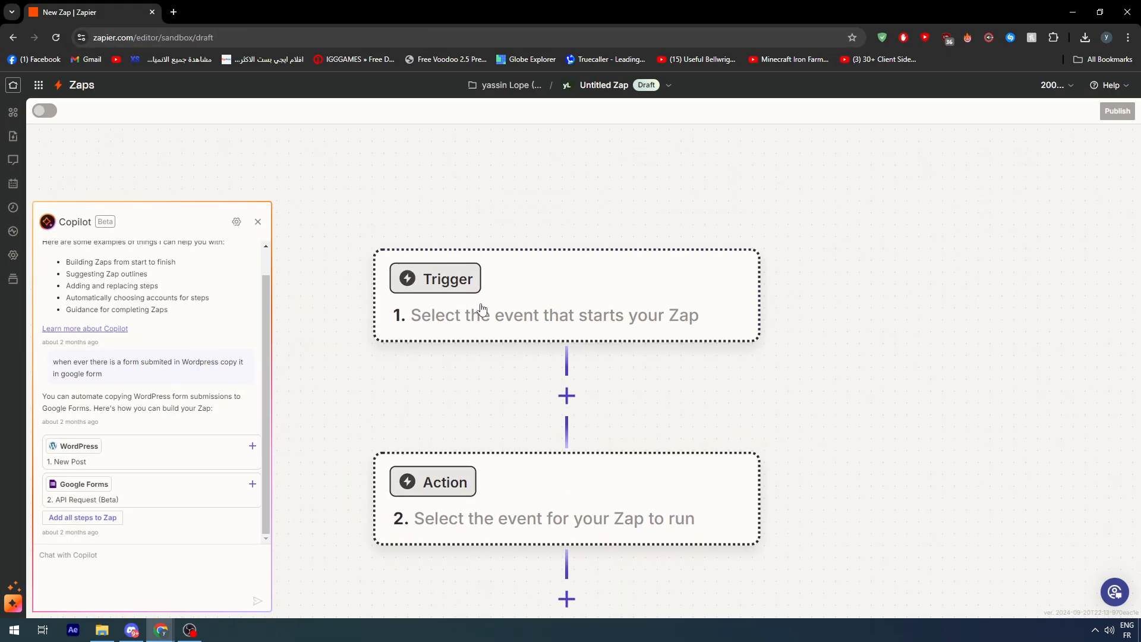
pyautogui.click(436, 286)
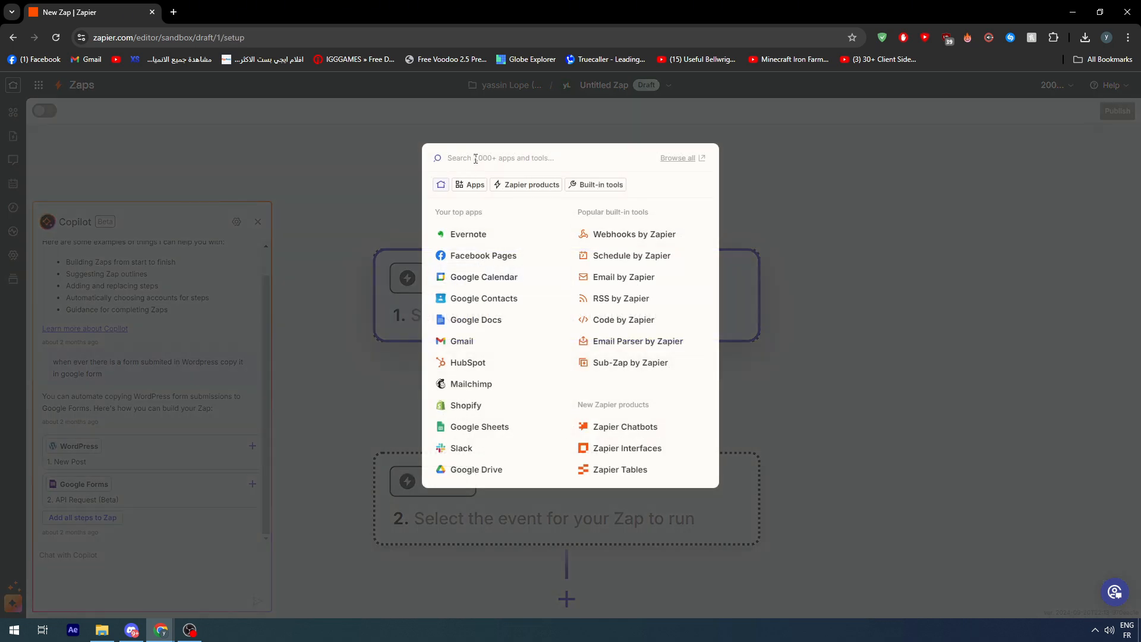
pyautogui.write('facebook')
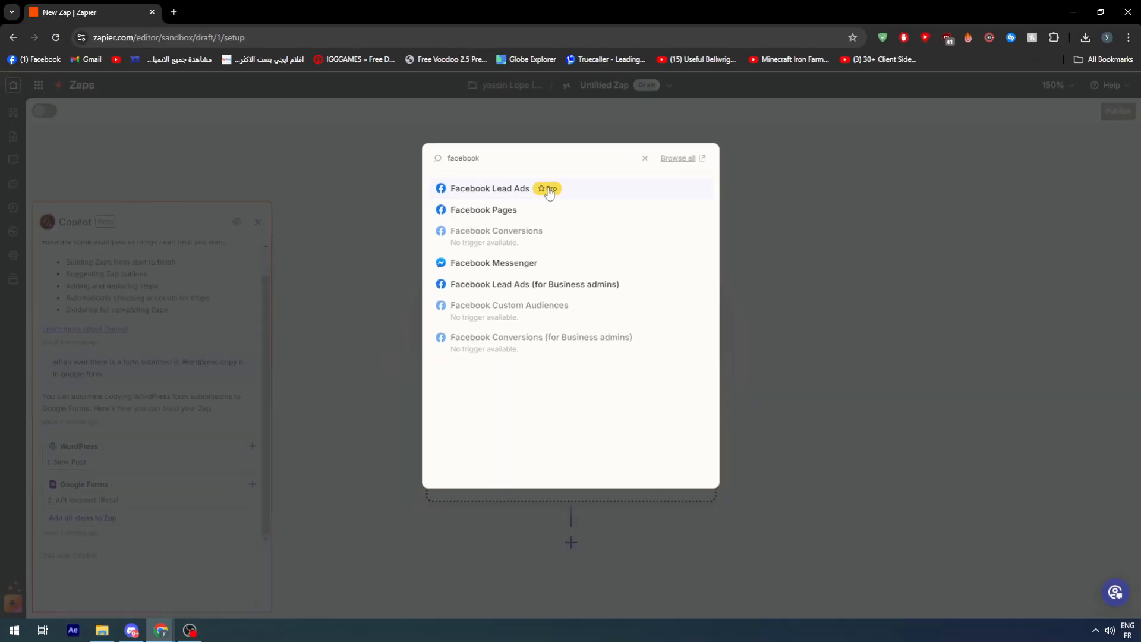
pyautogui.click(520, 122)
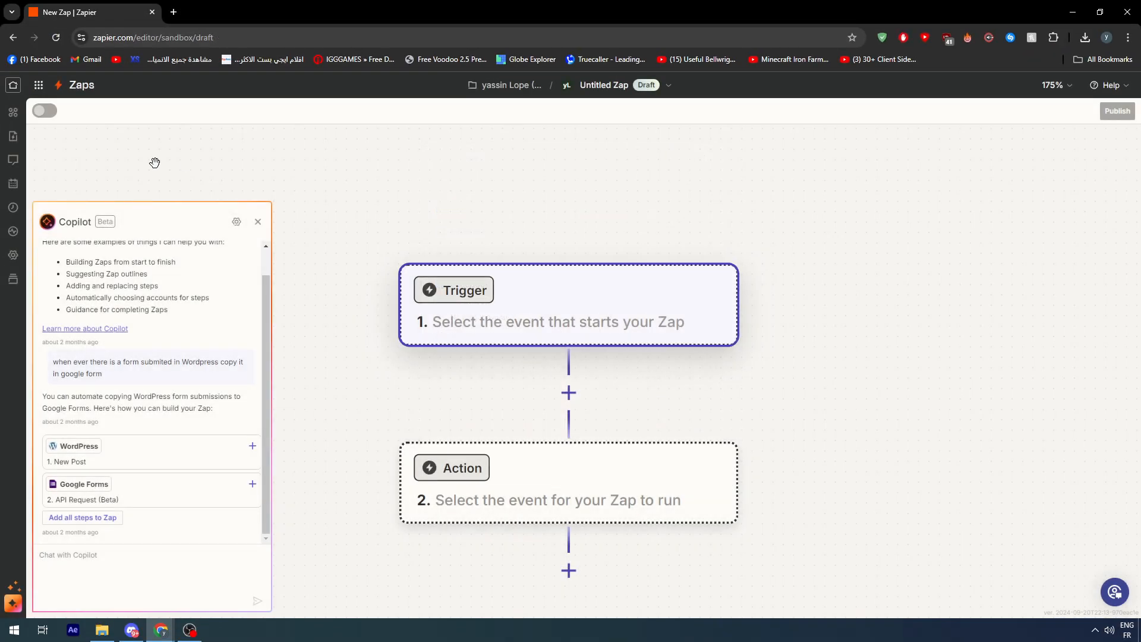
# - Leave the Zap editor, go to plan management to change the plan, and select the Professional Zaps plan
pyautogui.click(12, 96)
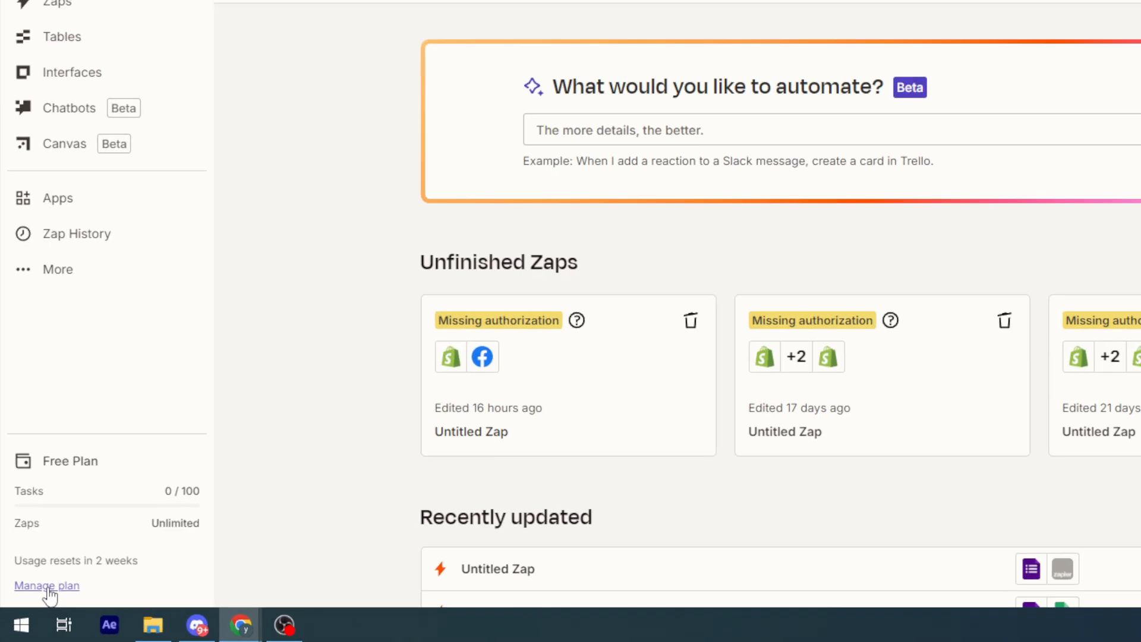
pyautogui.click(32, 604)
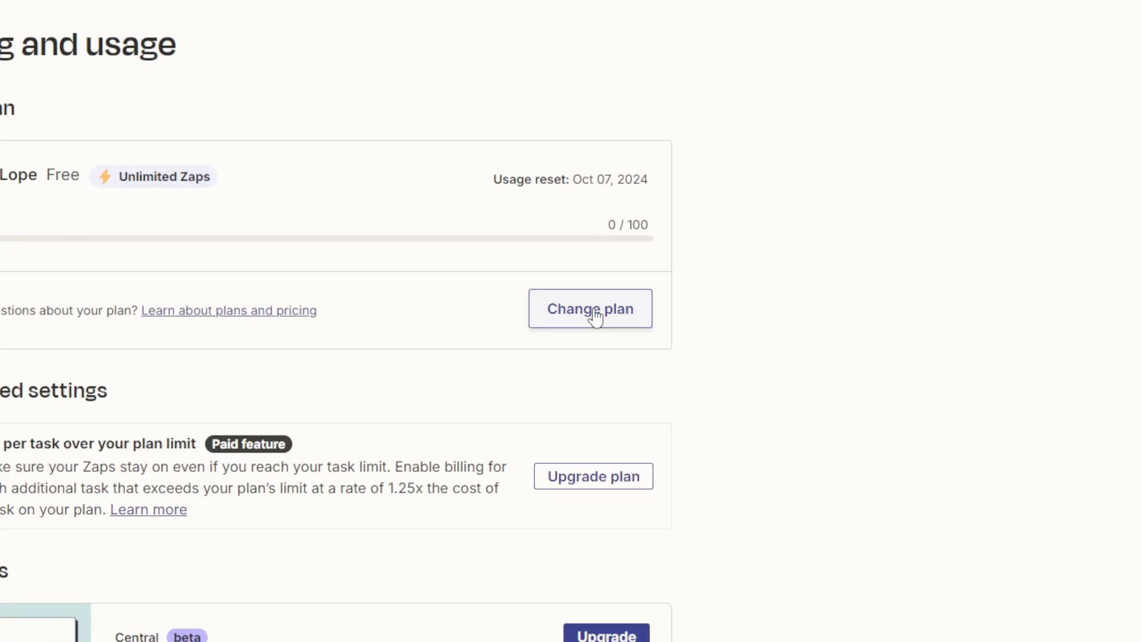
pyautogui.click(568, 324)
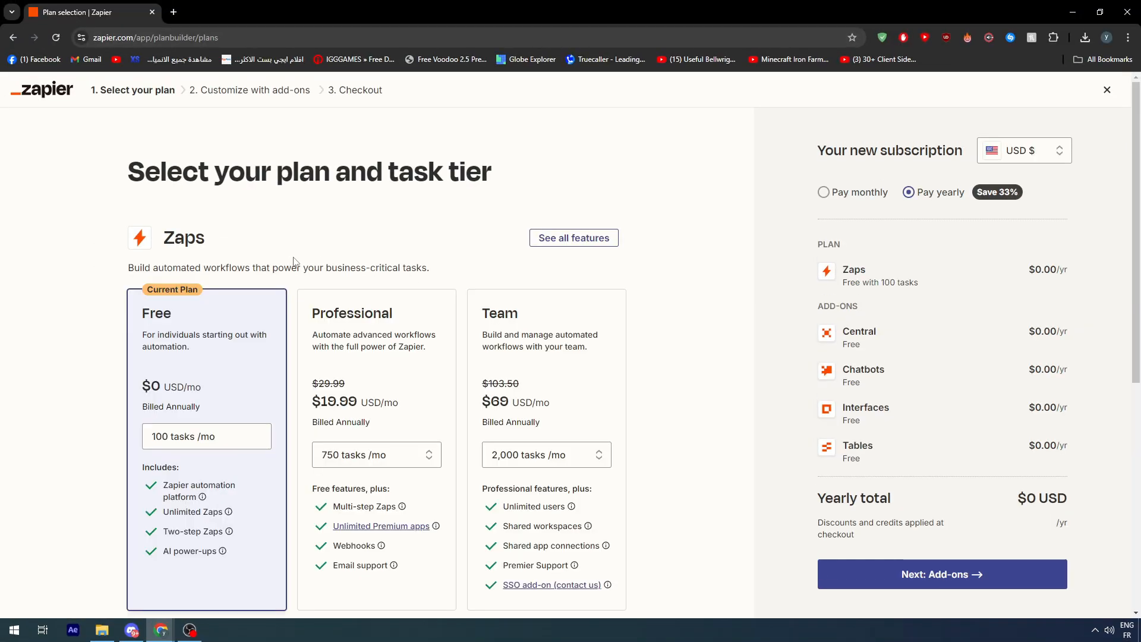
pyautogui.scroll(-1, 323, 249)
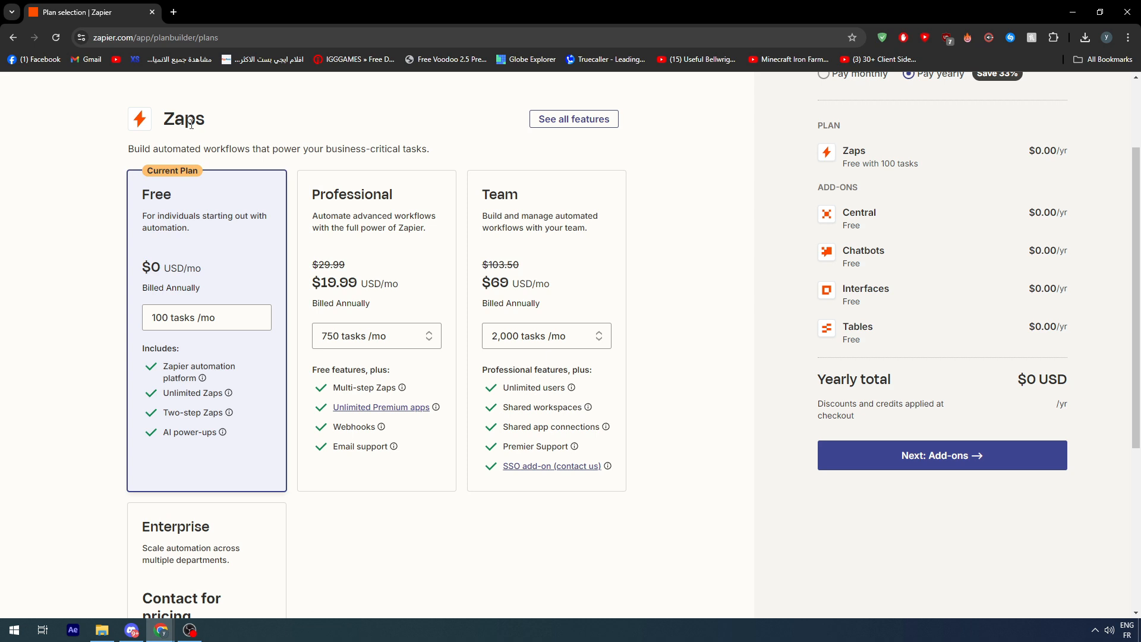
pyautogui.scroll(1, 190, 123)
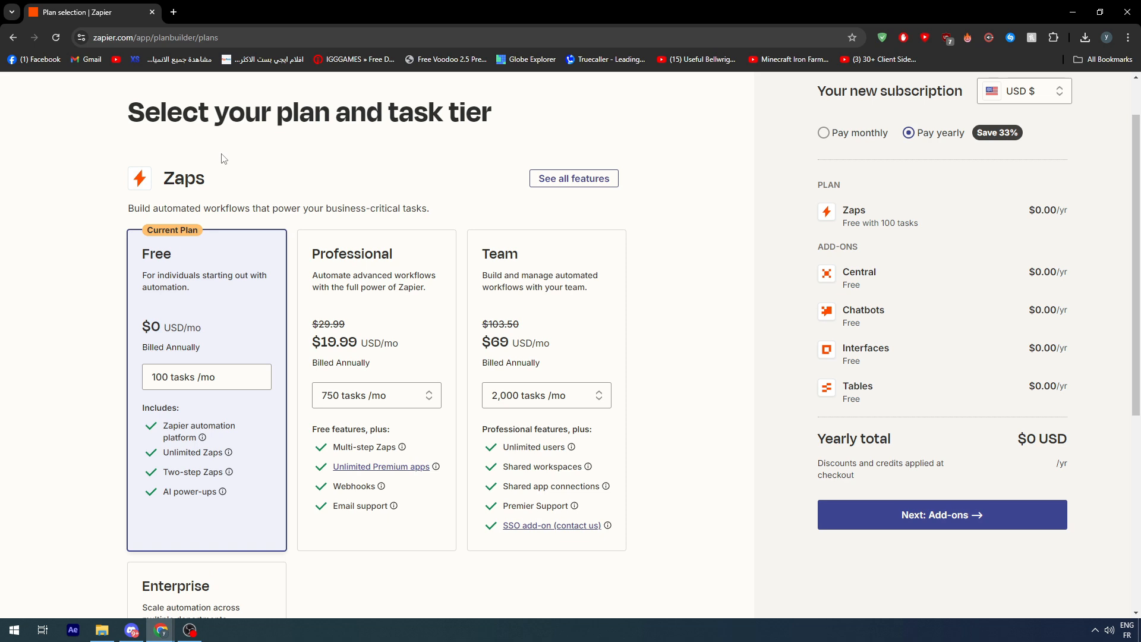
pyautogui.moveTo(309, 250); pyautogui.dragTo(407, 262)
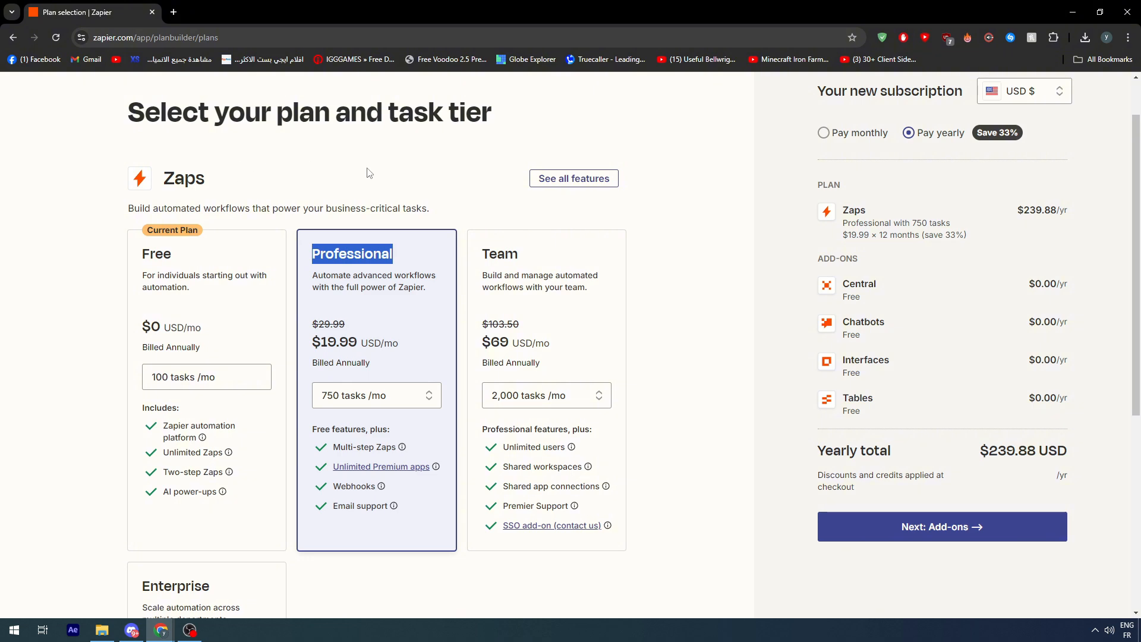
# - View the list of Premium apps included in the Professional plan in a new tab, and return to plan selection
pyautogui.scroll(-2, 389, 204)
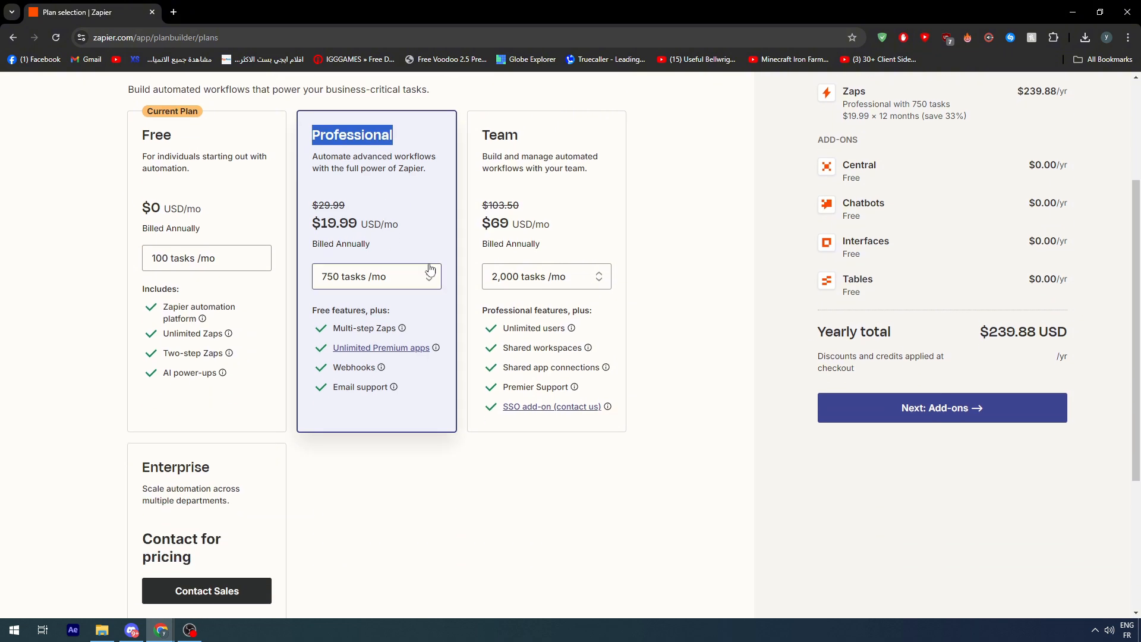
pyautogui.middleClick(359, 354)
pyautogui.click(220, 18)
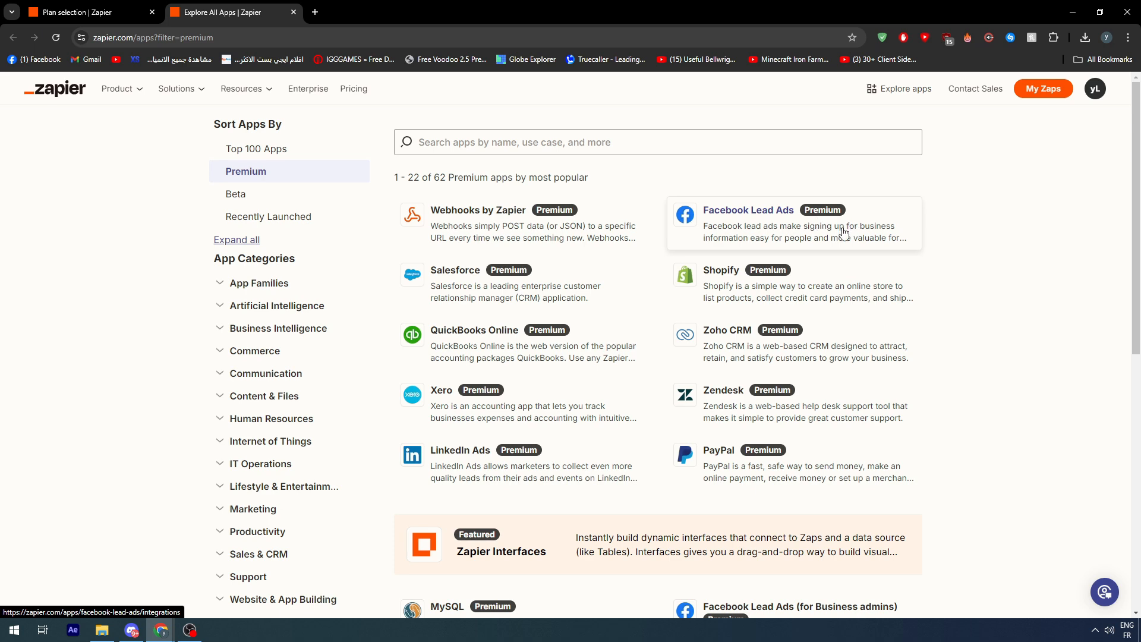
pyautogui.click(141, 5)
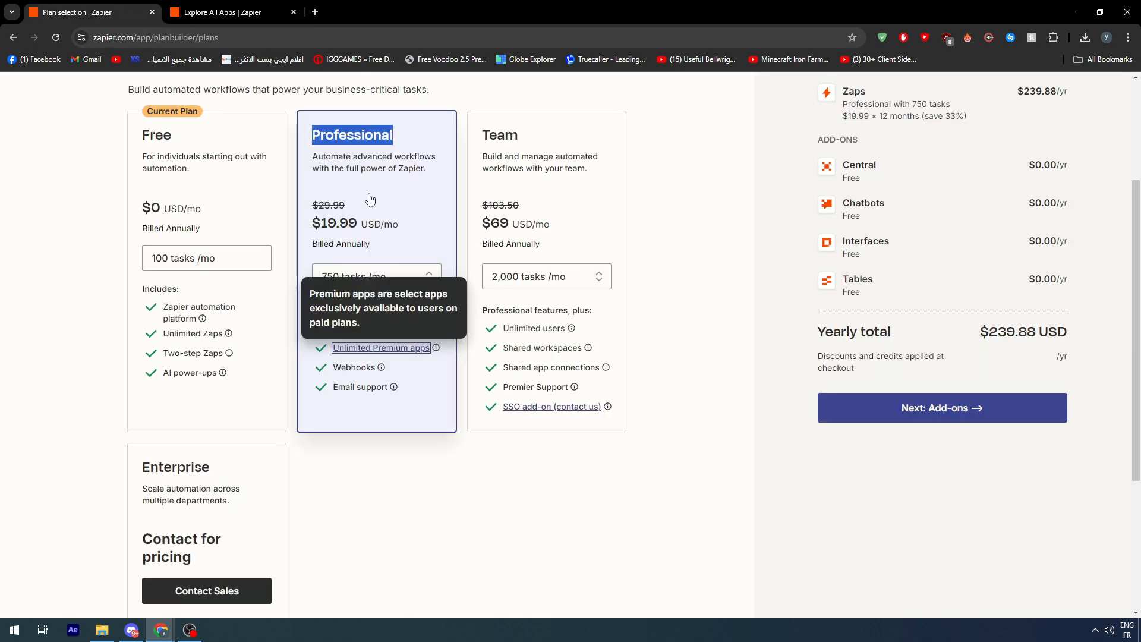
# - Compare the Professional plan's pricing by switching the subscription to monthly payment and back to yearly
pyautogui.click(708, 171)
pyautogui.scroll(2, 708, 170)
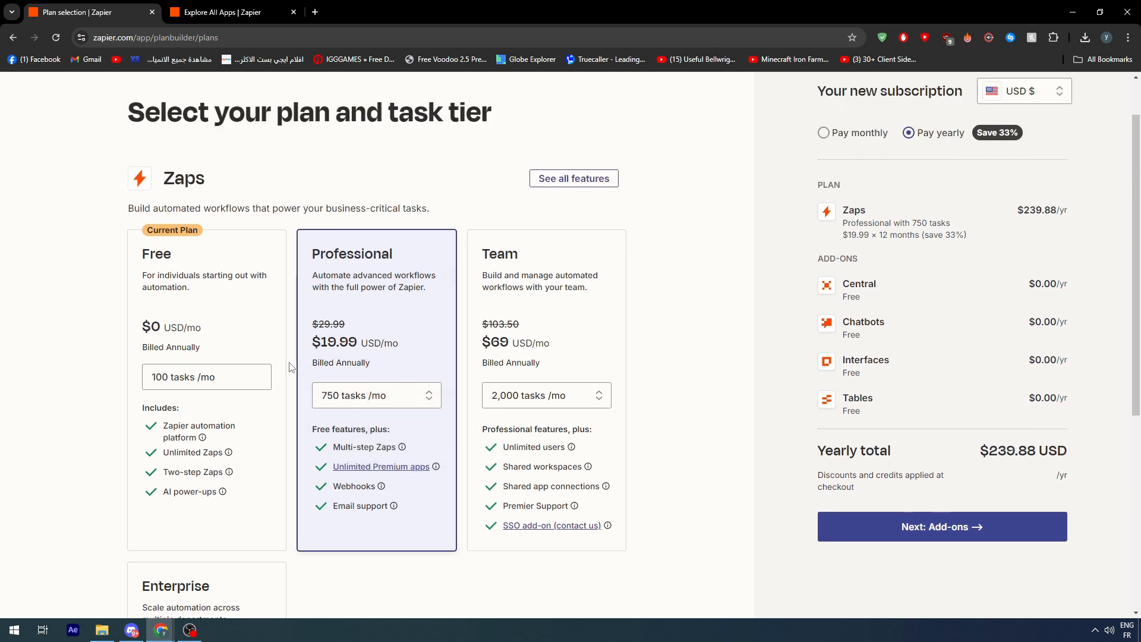
pyautogui.click(859, 134)
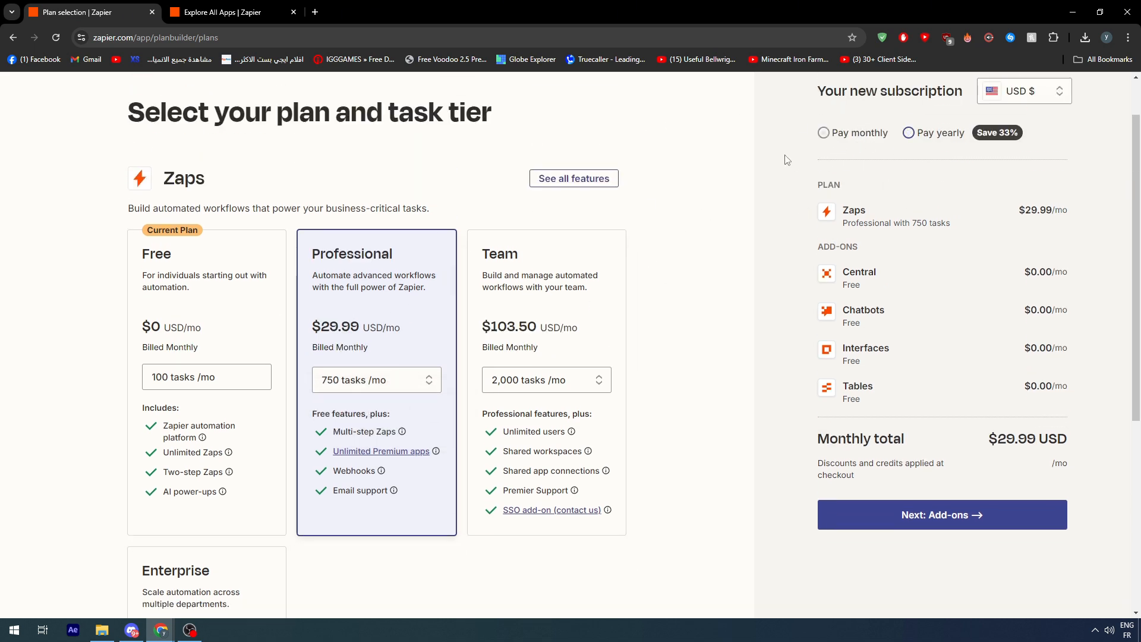
pyautogui.click(924, 138)
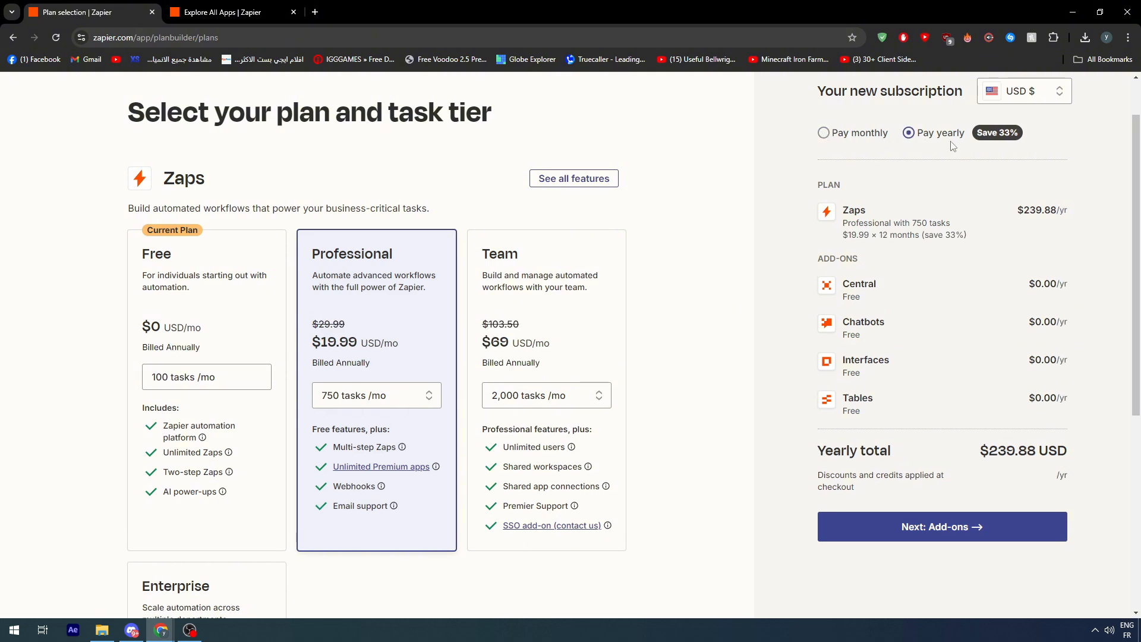
# - Show the Professional plan's monthly pricing, and return to the Zapier home page with the Explore All Apps tab closed
pyautogui.click(855, 143)
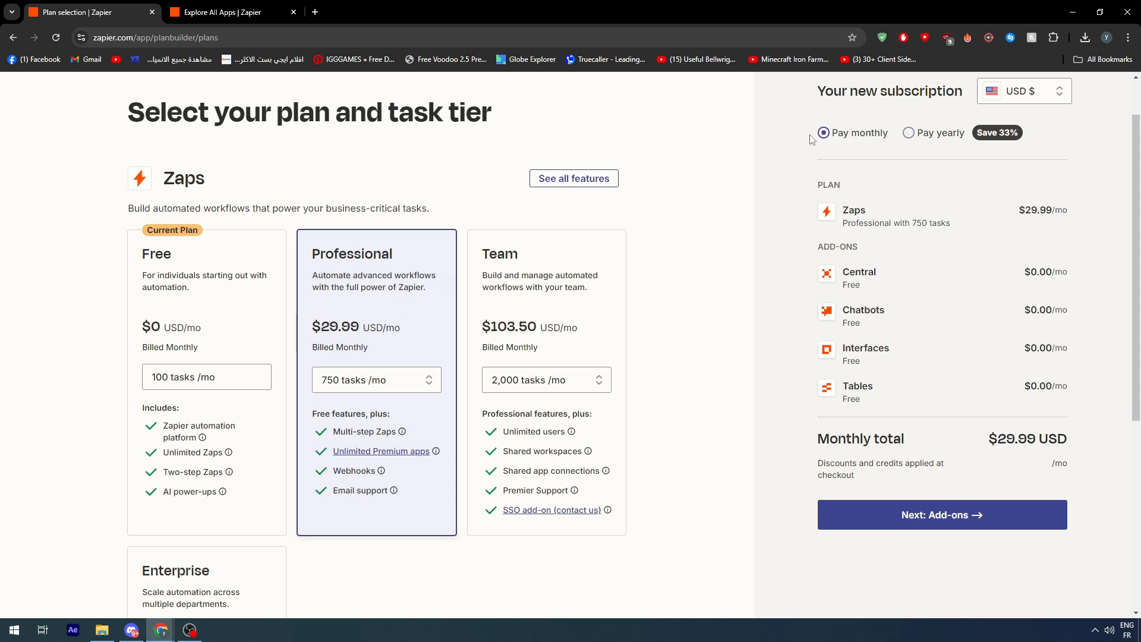
pyautogui.scroll(1, 624, 254)
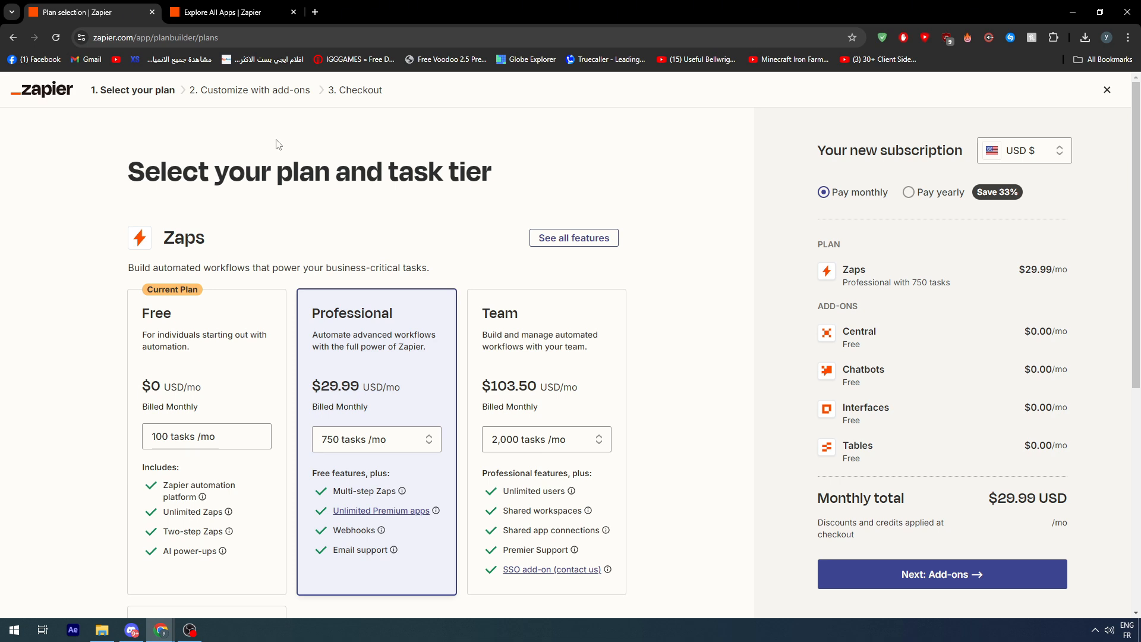
pyautogui.click(67, 91)
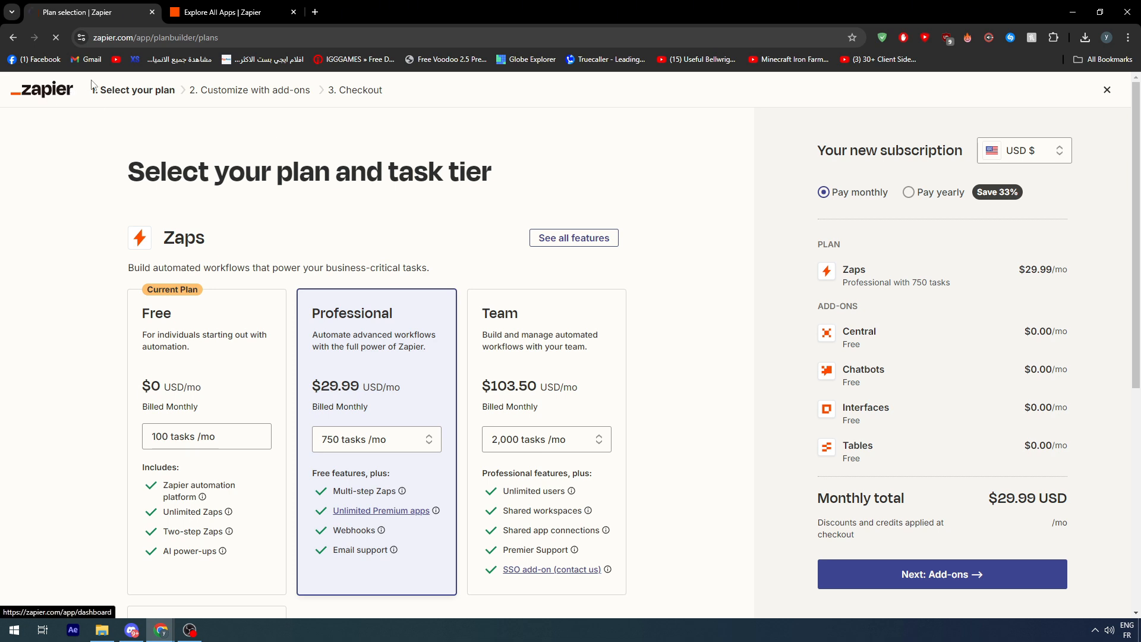
pyautogui.click(296, 13)
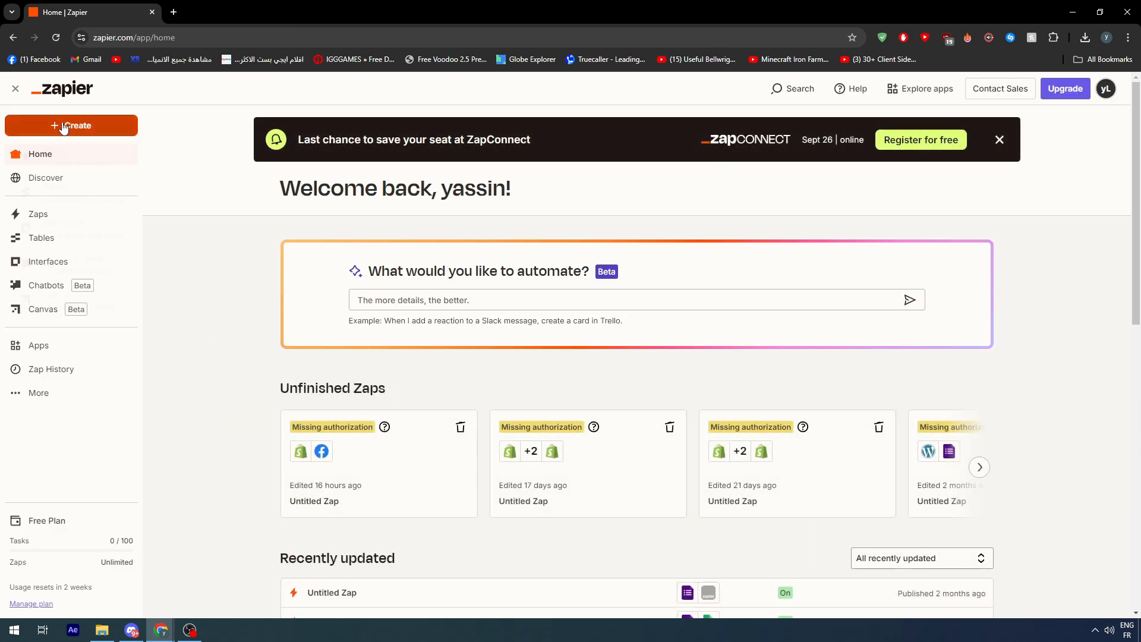
# - Create a new Zap and choose Facebook Lead Ads as its trigger app
pyautogui.click(64, 131)
pyautogui.click(55, 134)
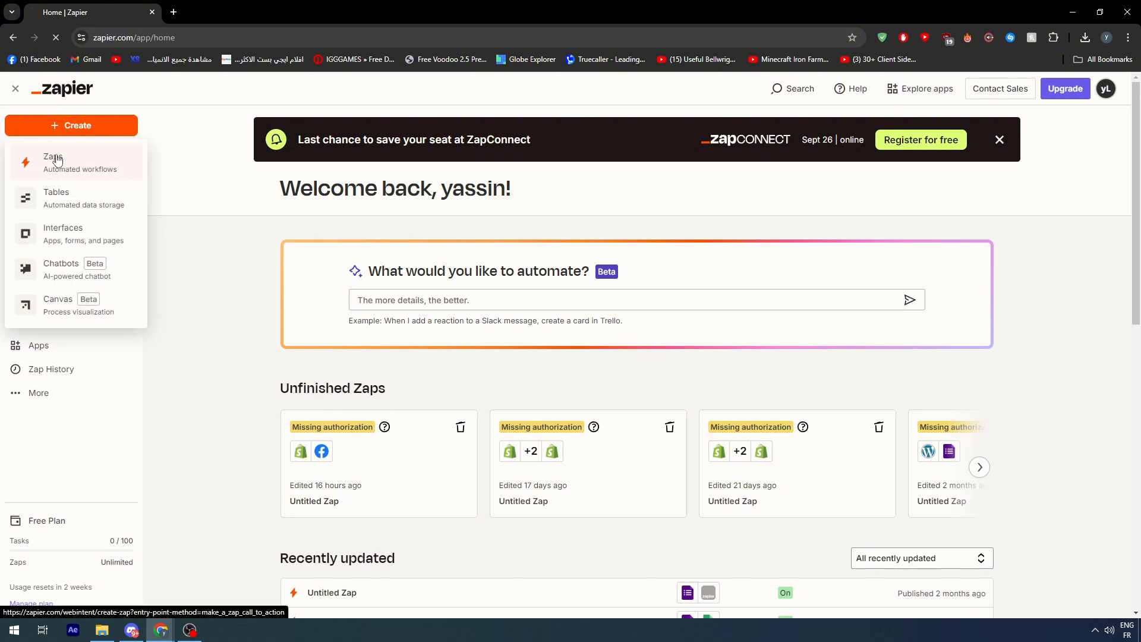
pyautogui.click(55, 158)
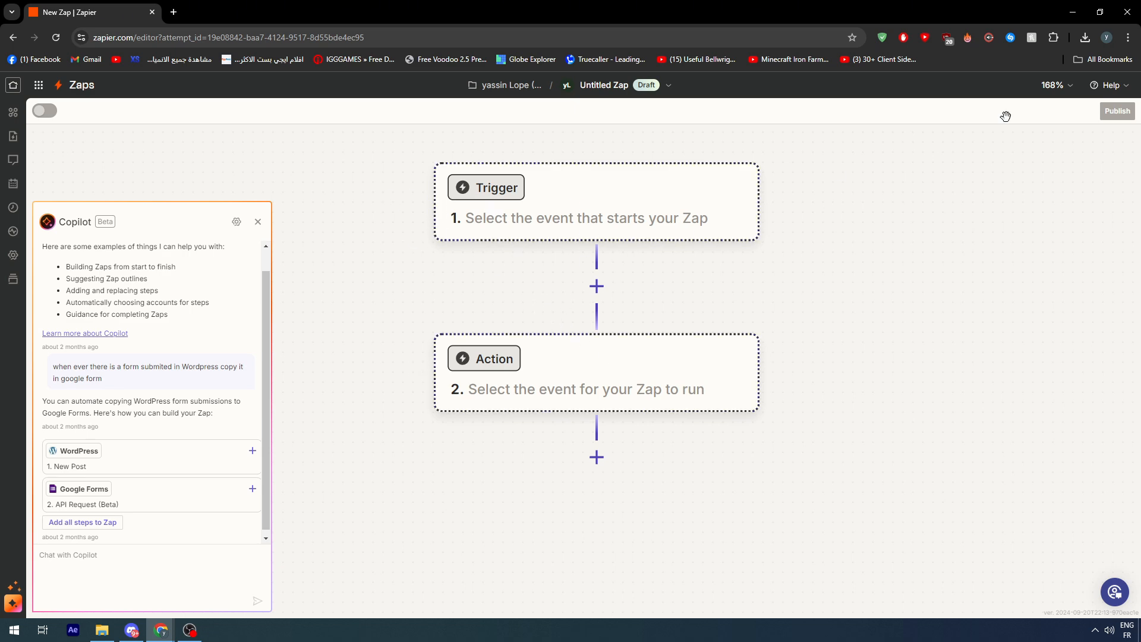
pyautogui.click(488, 189)
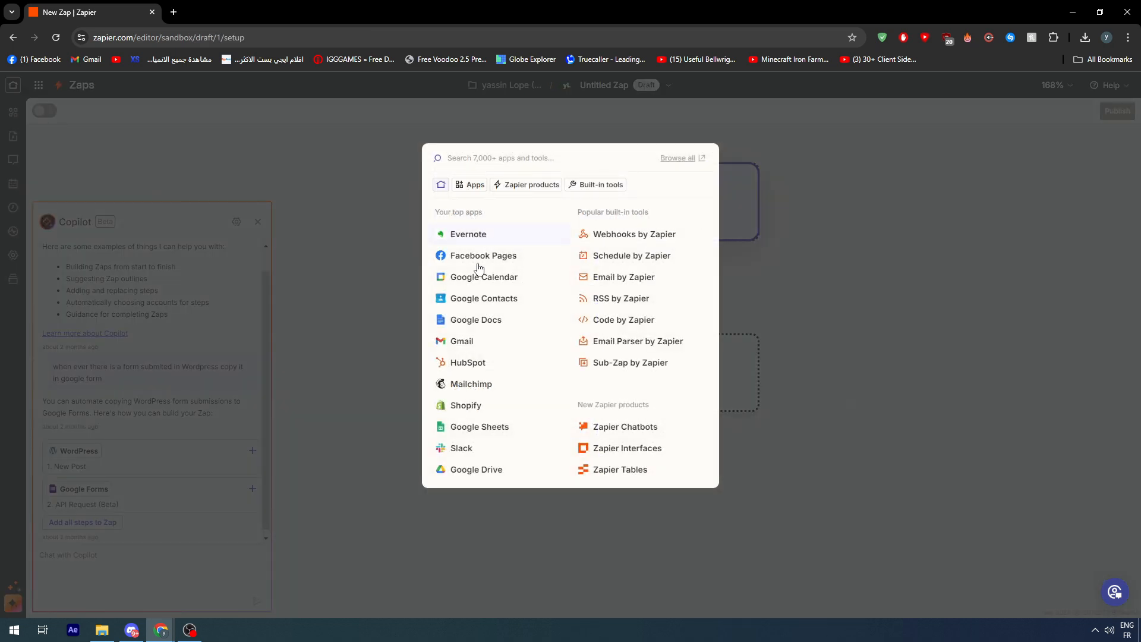
pyautogui.write('faceb')
pyautogui.click(514, 191)
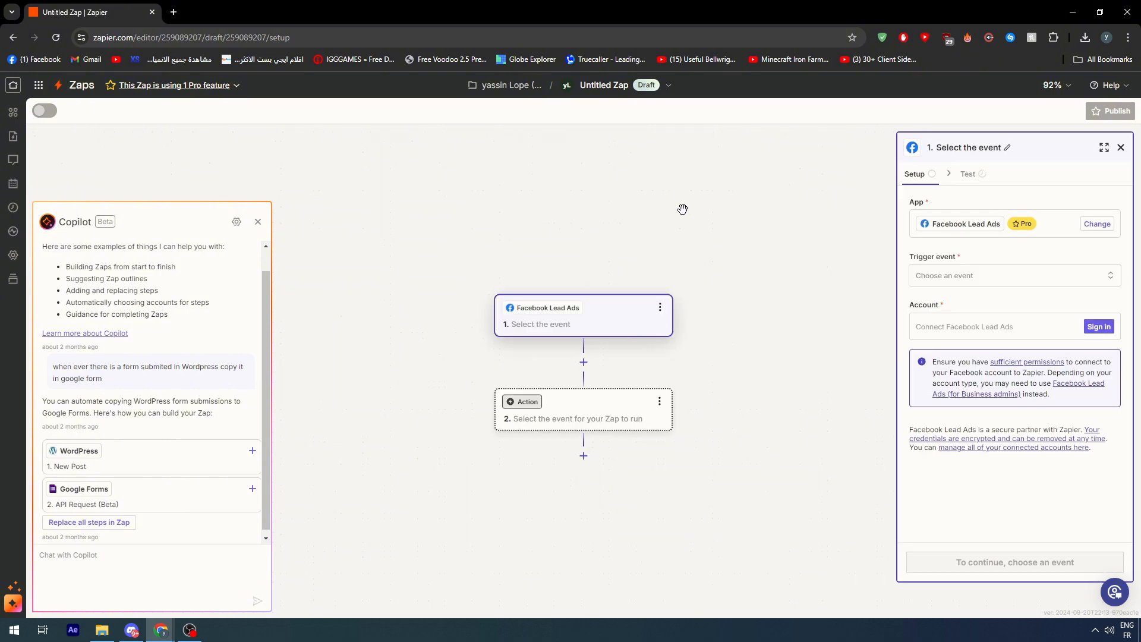
# - Examine the Facebook Lead Ads trigger's setup, focusing on its title and the App and Trigger event fields
pyautogui.moveTo(1033, 152); pyautogui.dragTo(872, 153)
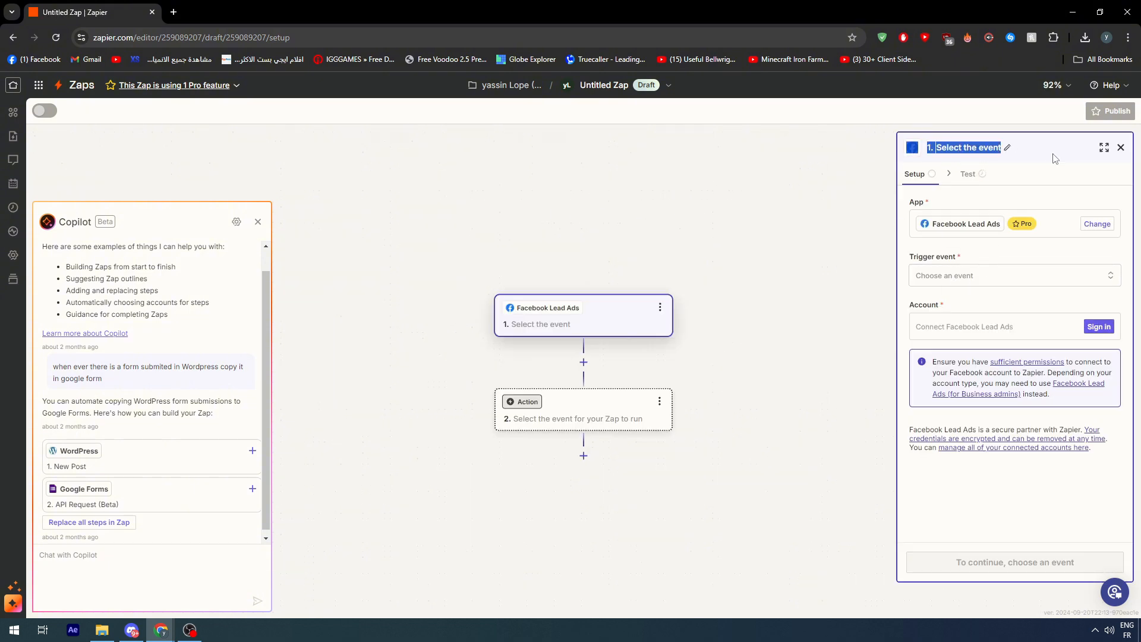
pyautogui.click(1045, 188)
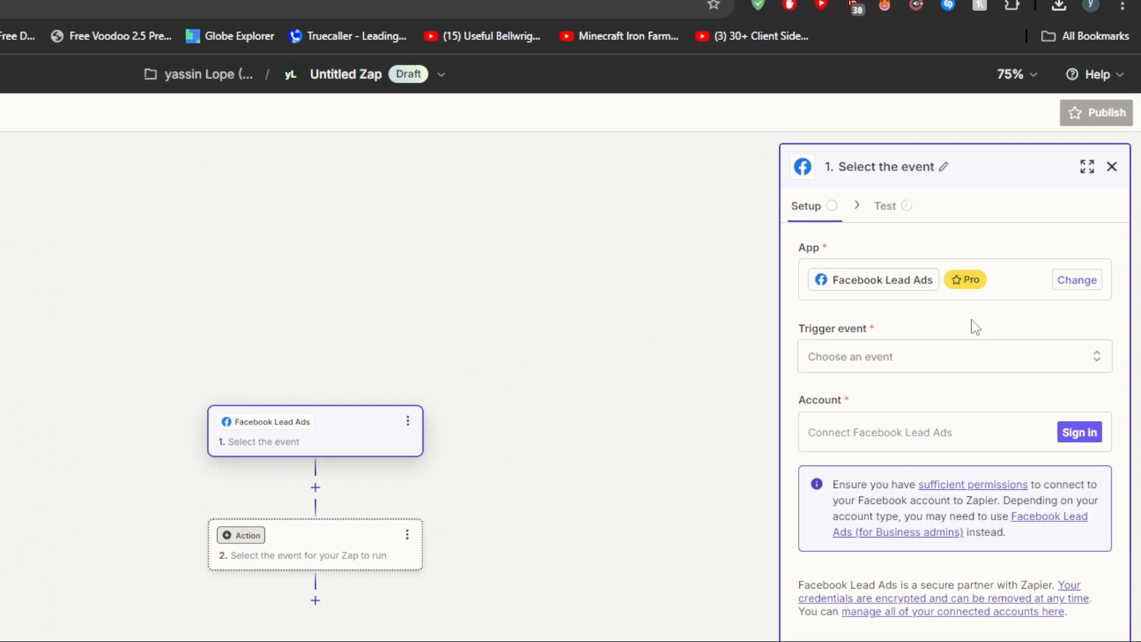
pyautogui.hotkey('ctrl', '+')
pyautogui.hotkey('ctrl', '+')
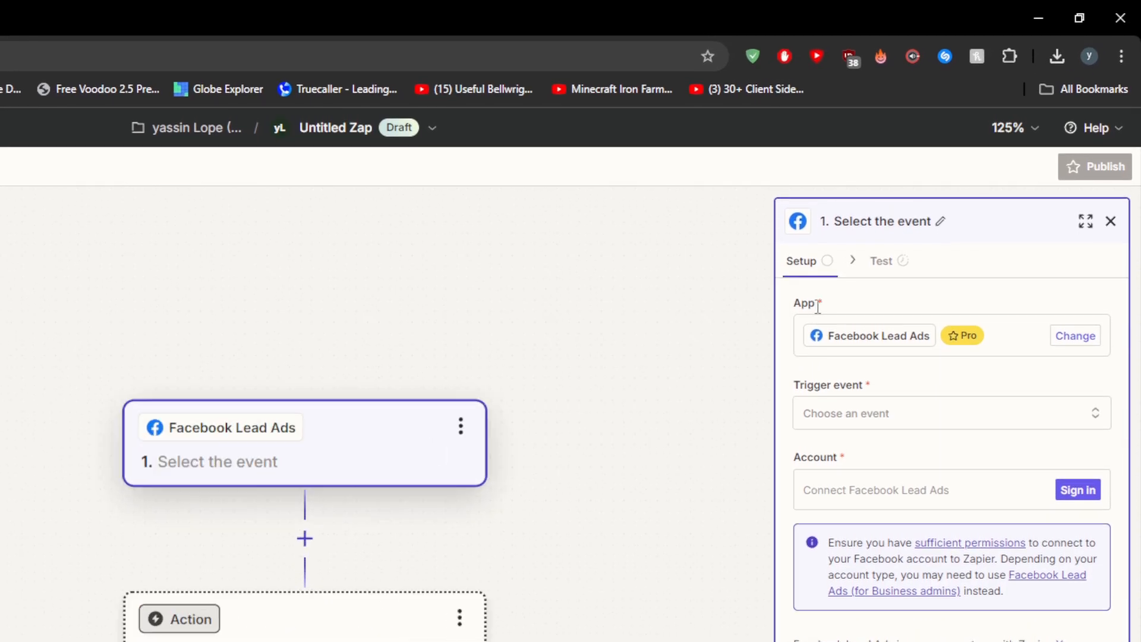
pyautogui.tripleClick(812, 306)
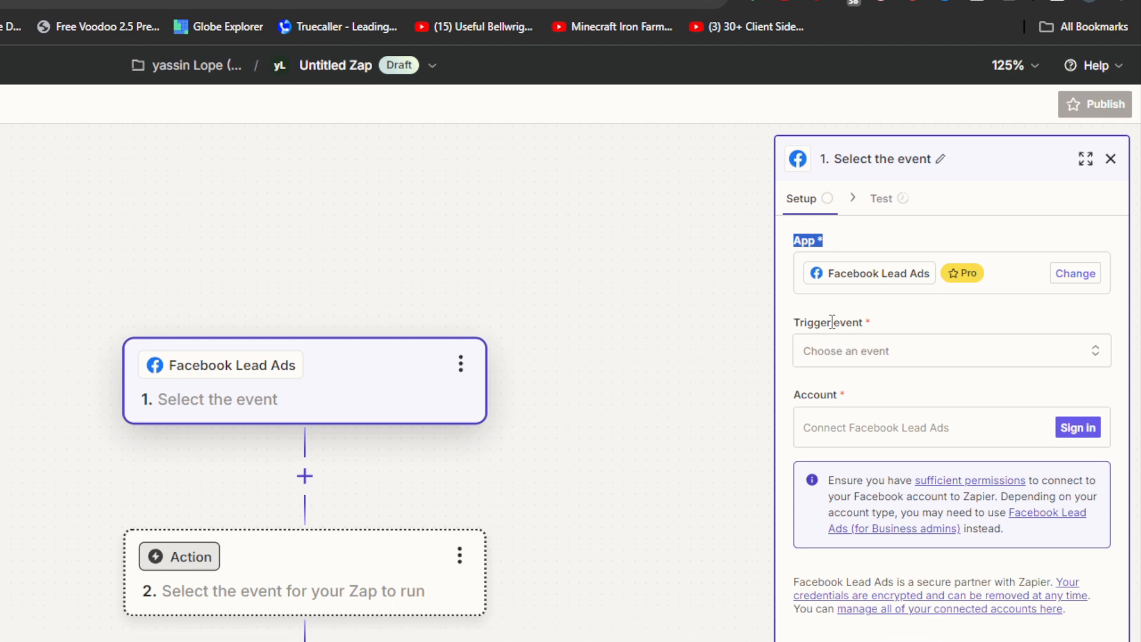
pyautogui.click(832, 383)
pyautogui.tripleClick(832, 321)
pyautogui.hotkey('ctrl', '+')
pyautogui.hotkey('ctrl', '+')
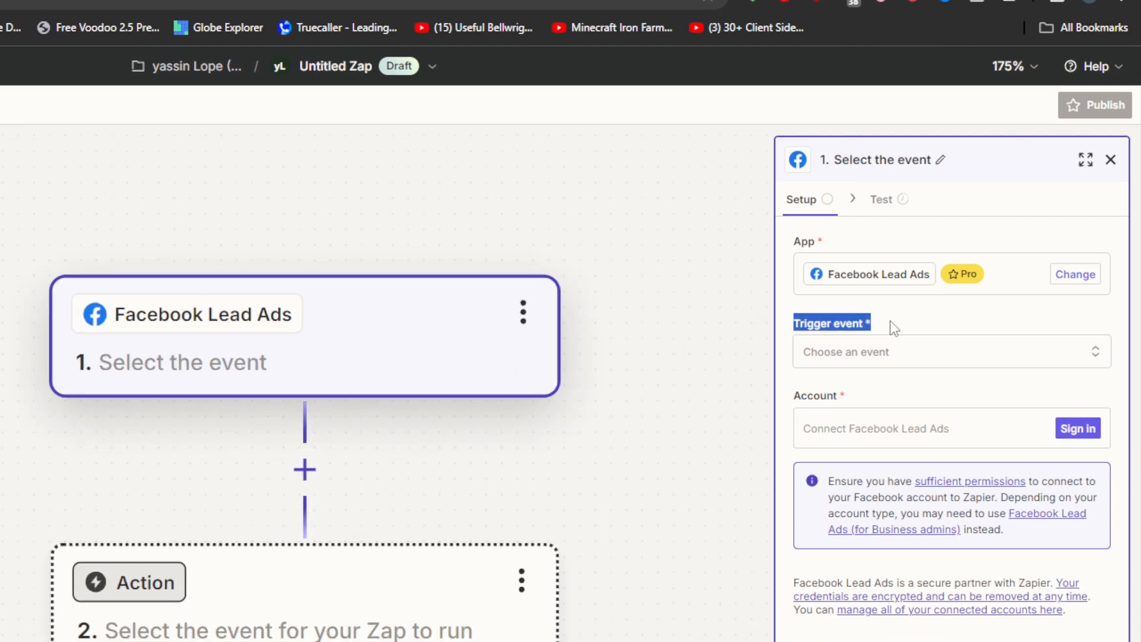
pyautogui.click(890, 322)
pyautogui.hotkey('ctrl', '-')
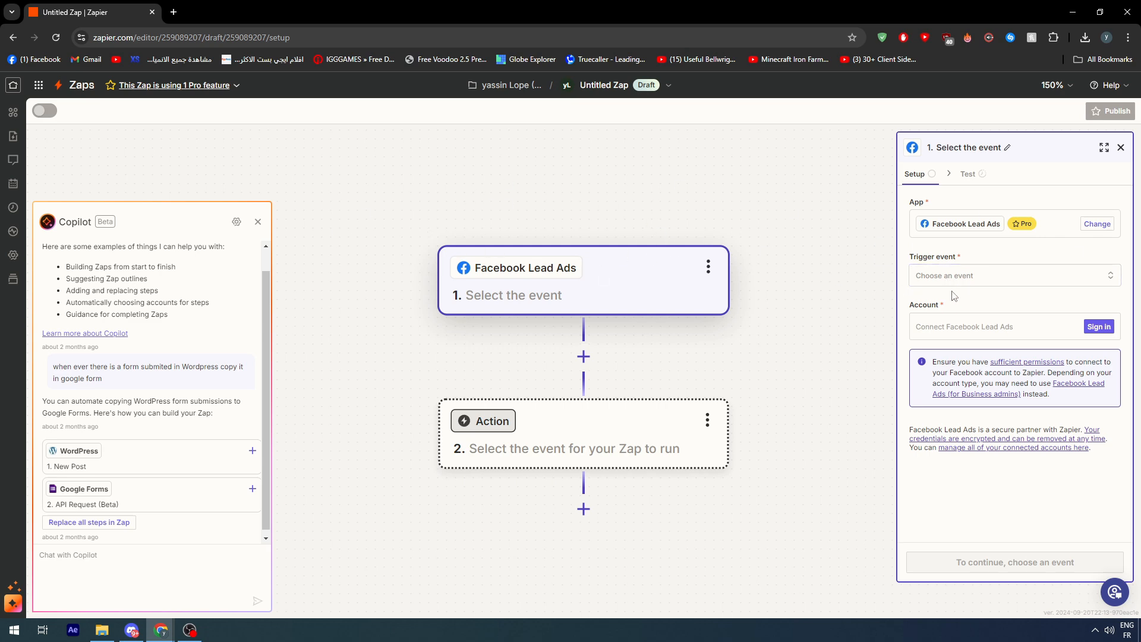
# - Set the Facebook Lead Ads trigger event to New Lead
pyautogui.click(953, 277)
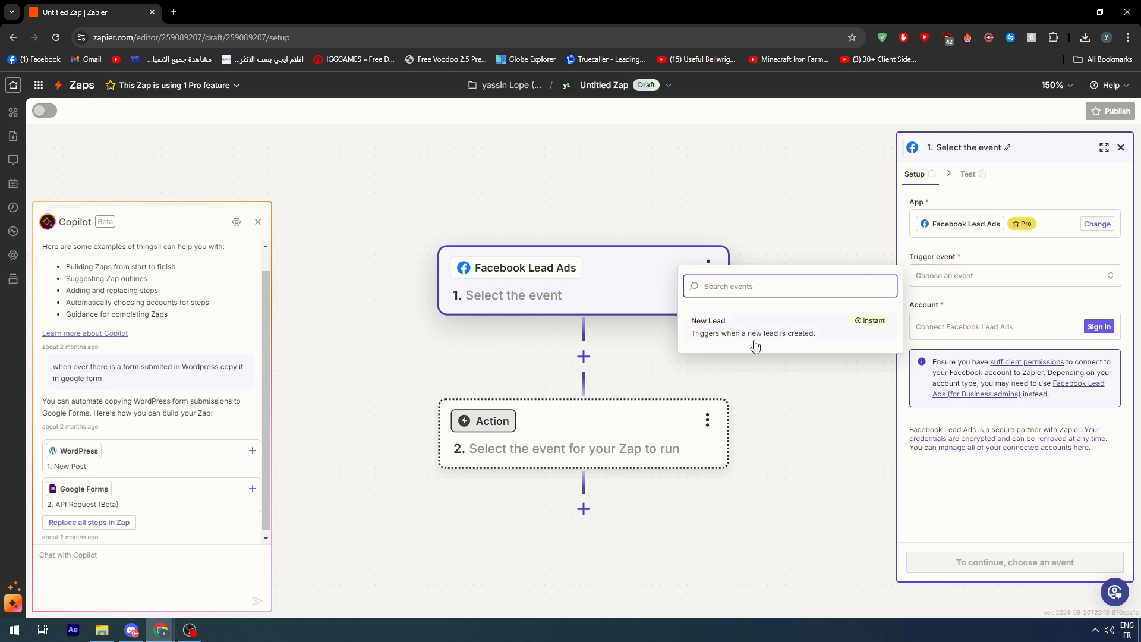
pyautogui.click(705, 333)
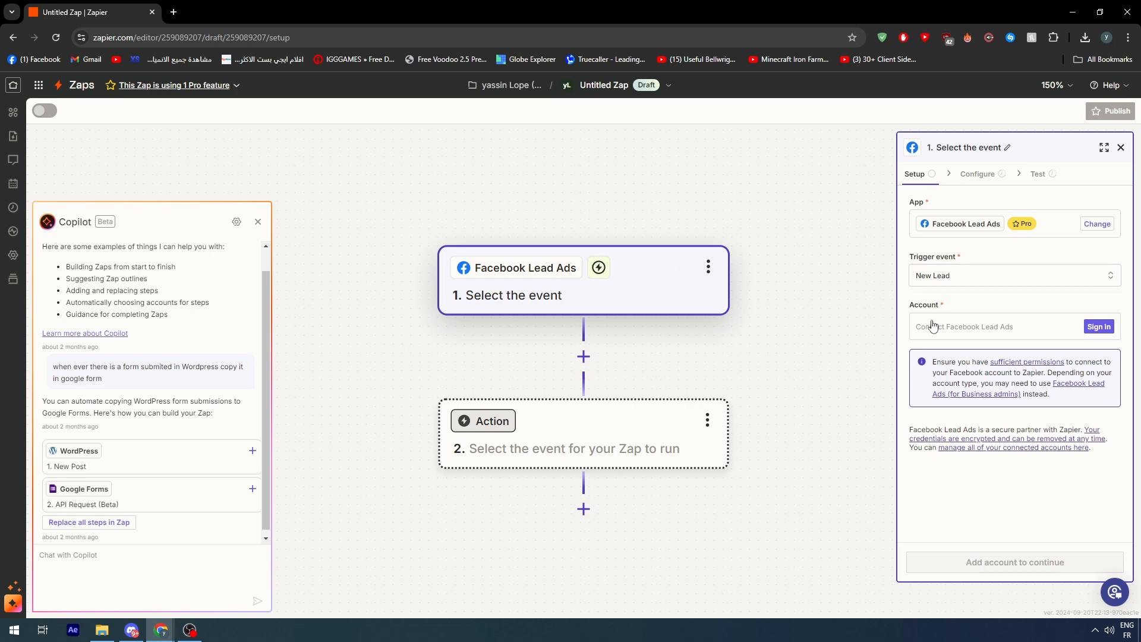
pyautogui.click(995, 281)
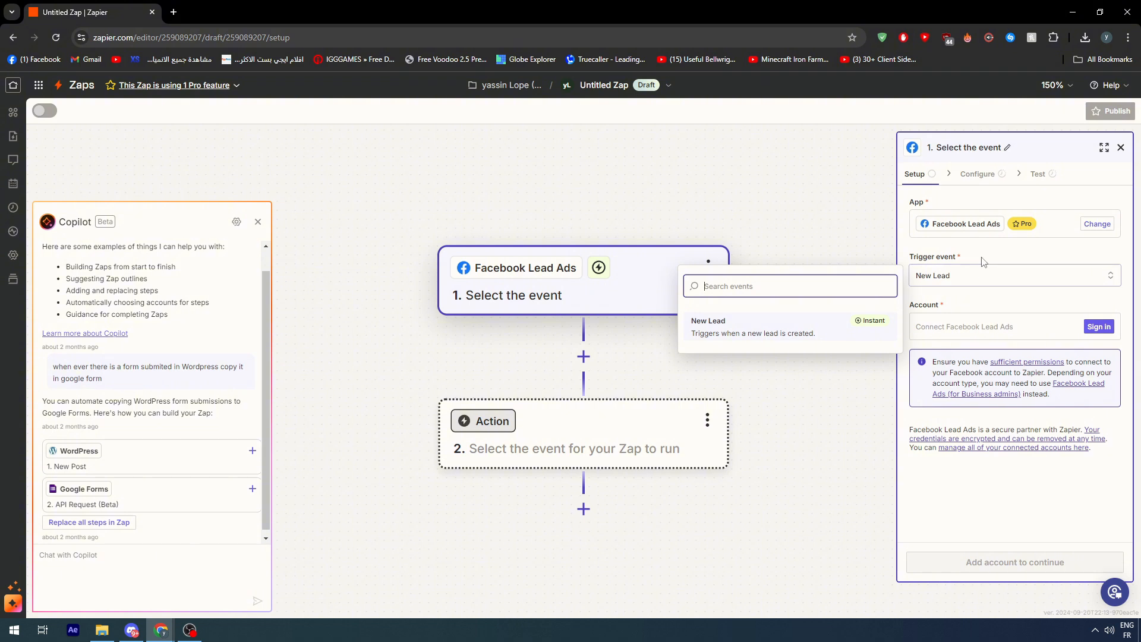
pyautogui.click(984, 263)
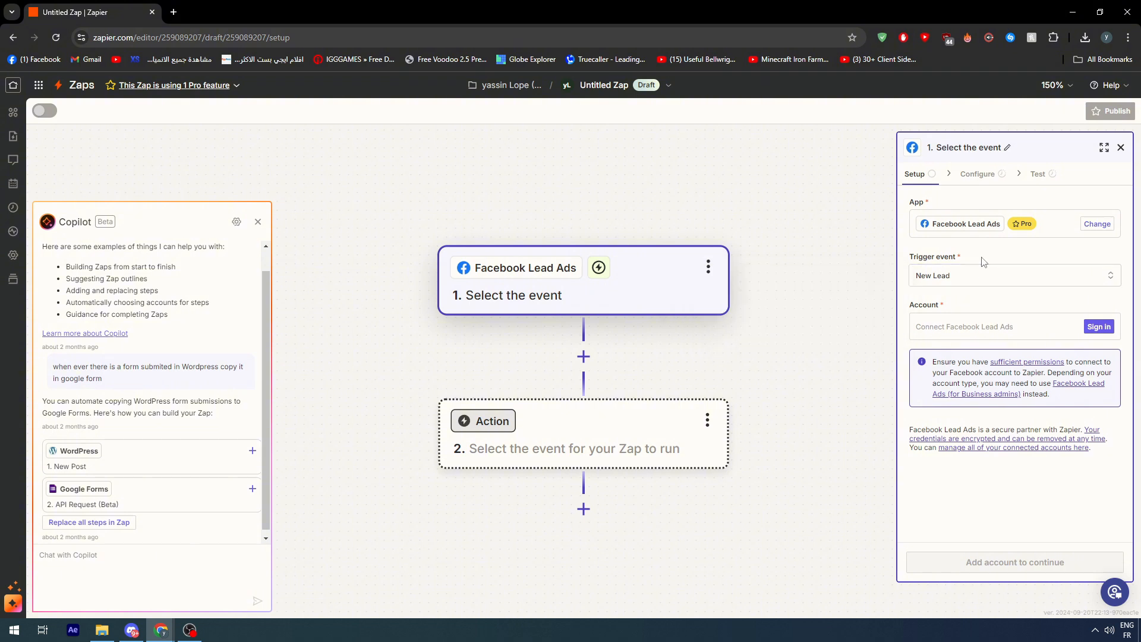
pyautogui.moveTo(600, 272)
# - Search the action step's app choices for faceb and check the Facebook Lead Ads entry
pyautogui.click(529, 427)
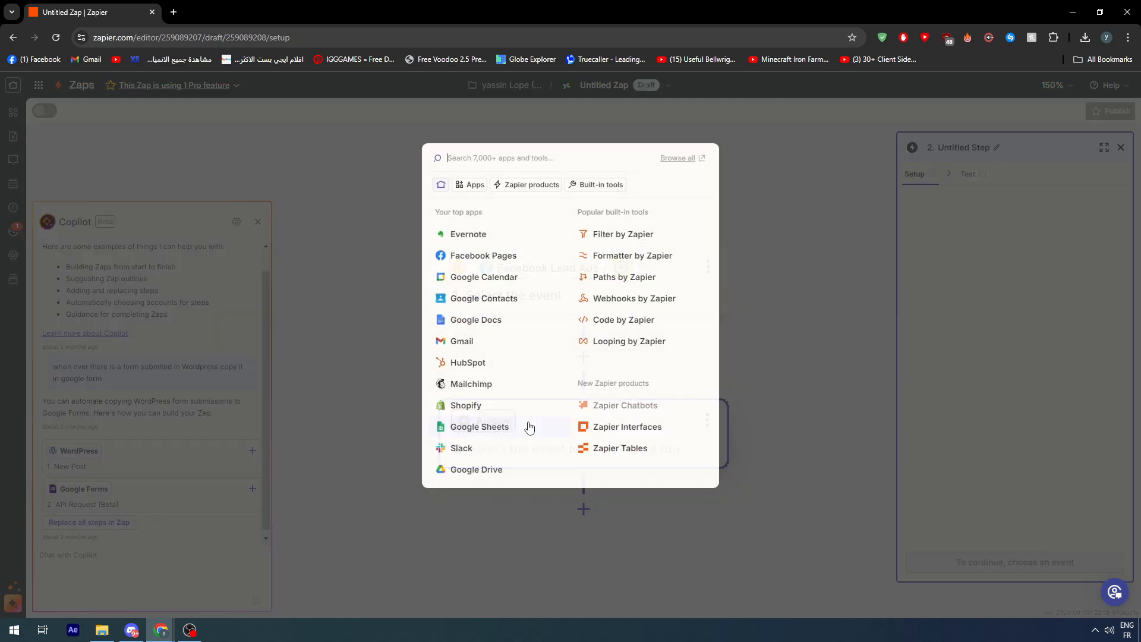
pyautogui.write('faceb')
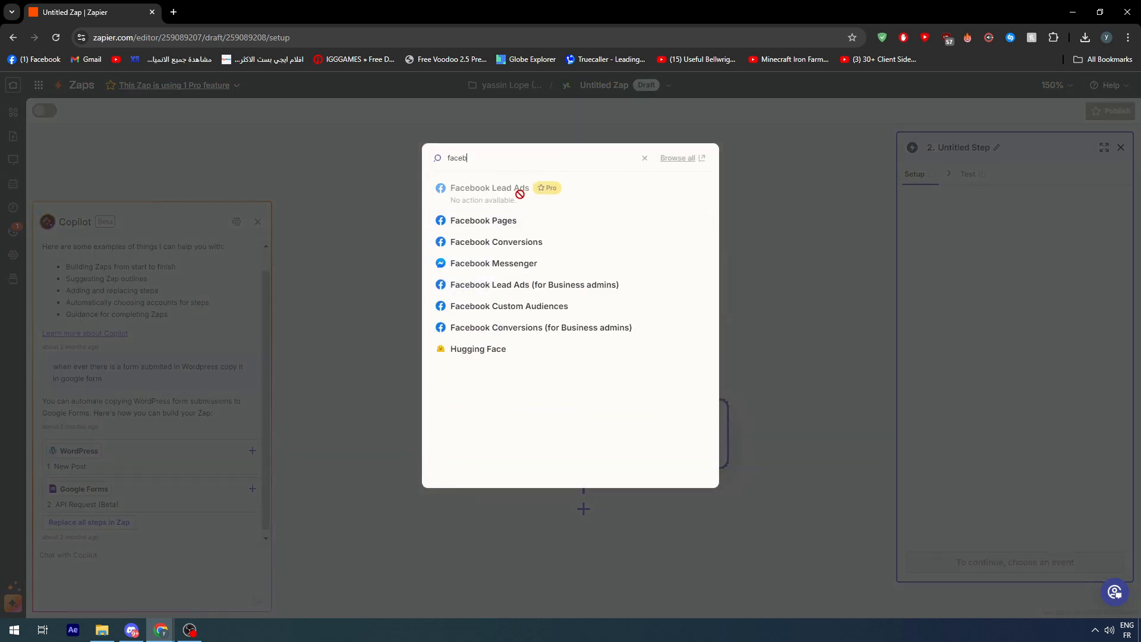
pyautogui.click(579, 198)
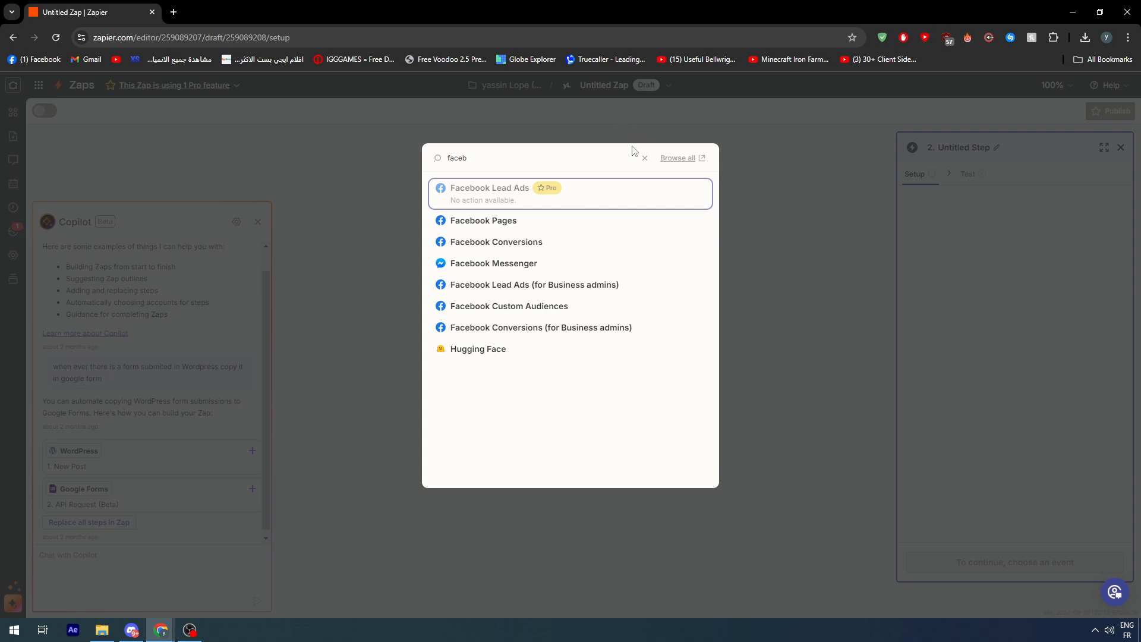
# - Search for exc and choose Microsoft Excel as the action step's app
pyautogui.click(644, 158)
pyautogui.write('exc')
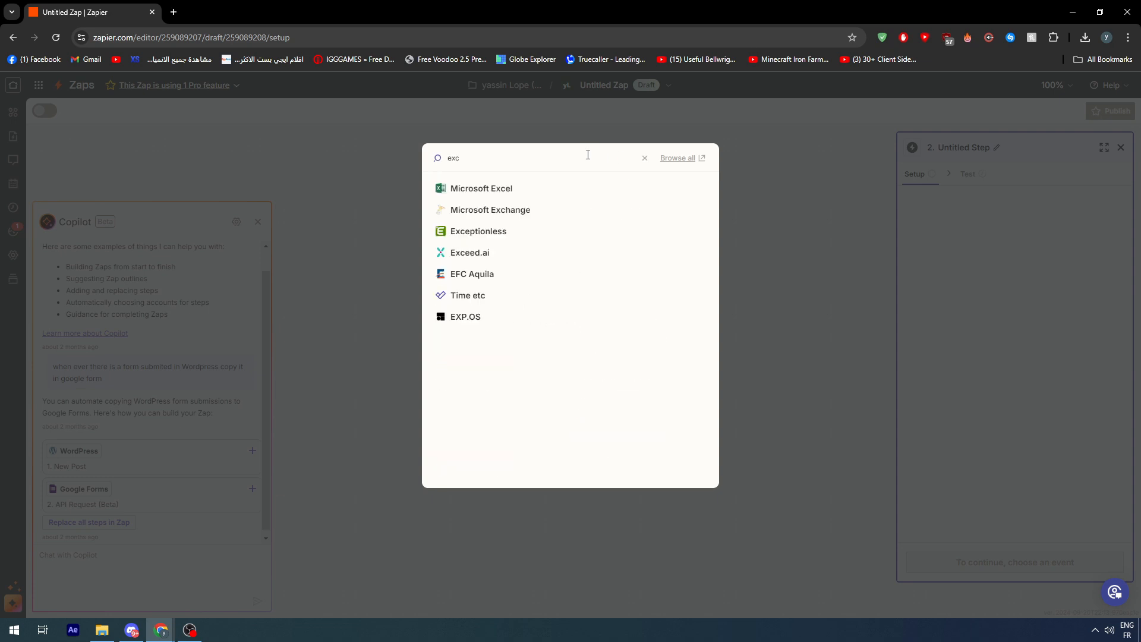
pyautogui.click(520, 189)
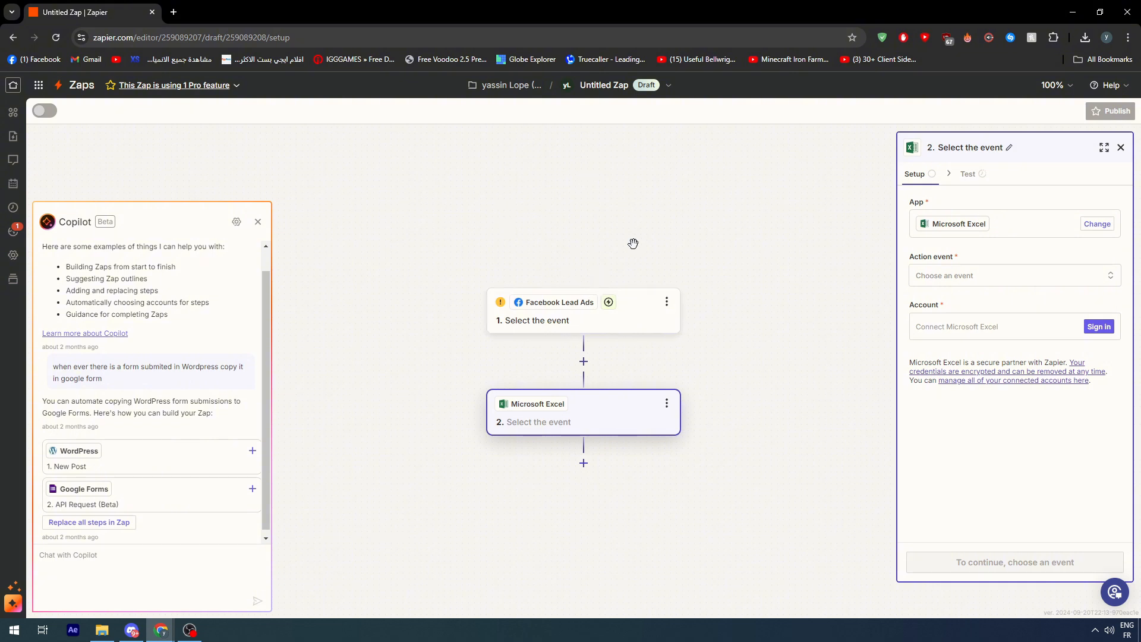
# - Review the action events offered for Microsoft Excel, and close the step's setup without choosing one
pyautogui.click(982, 281)
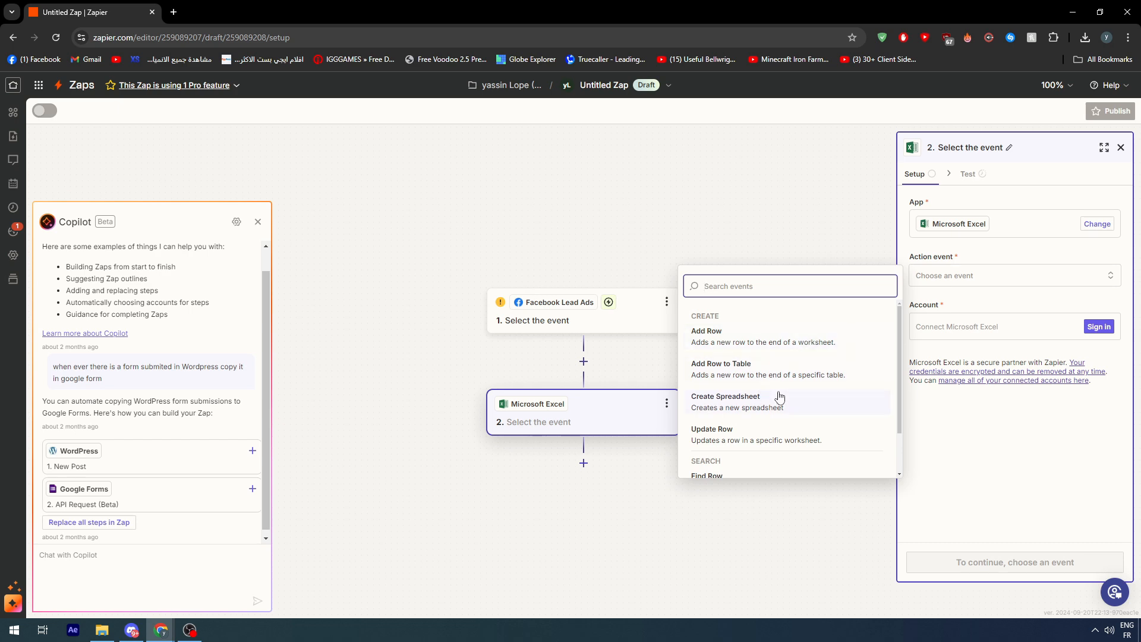
pyautogui.scroll(-1, 780, 396)
pyautogui.scroll(1, 797, 377)
pyautogui.scroll(-1, 794, 356)
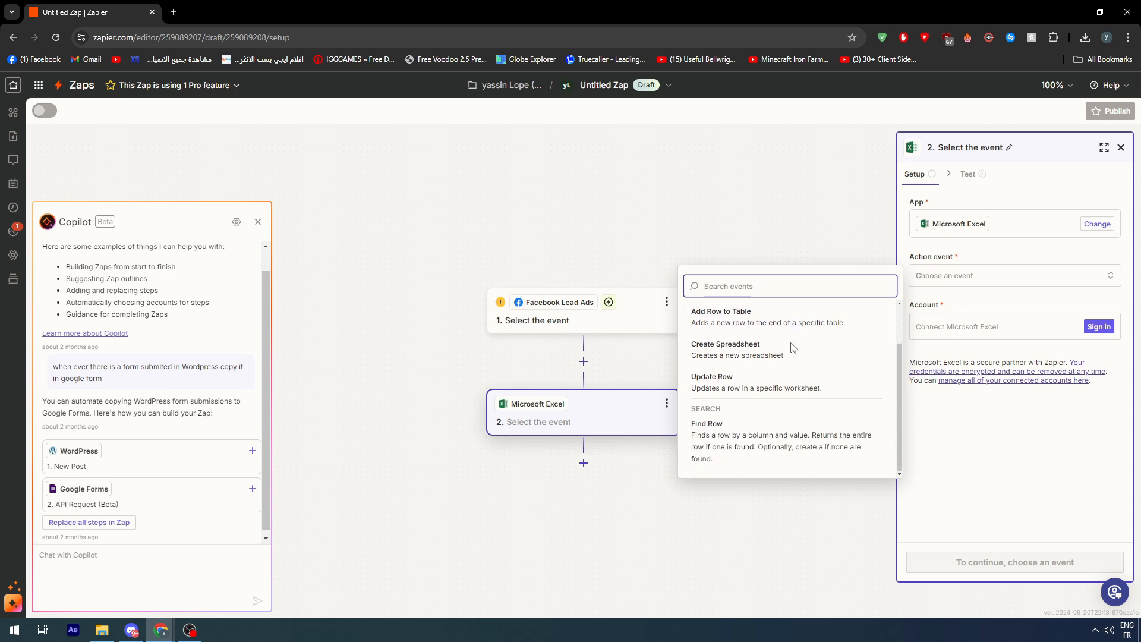
pyautogui.scroll(1, 790, 349)
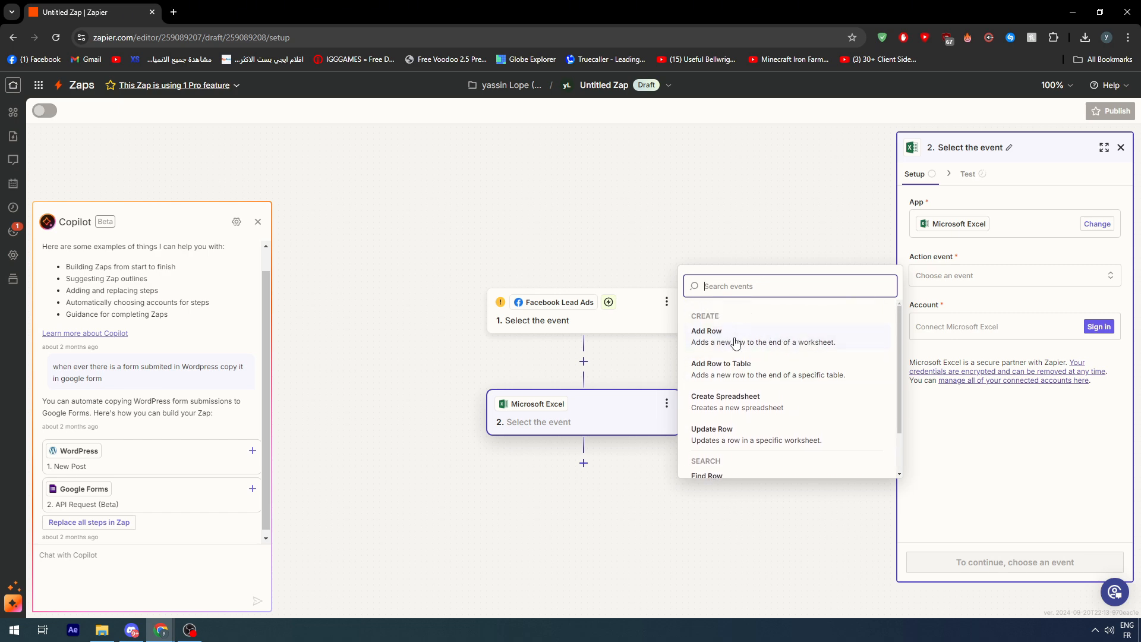
pyautogui.click(741, 319)
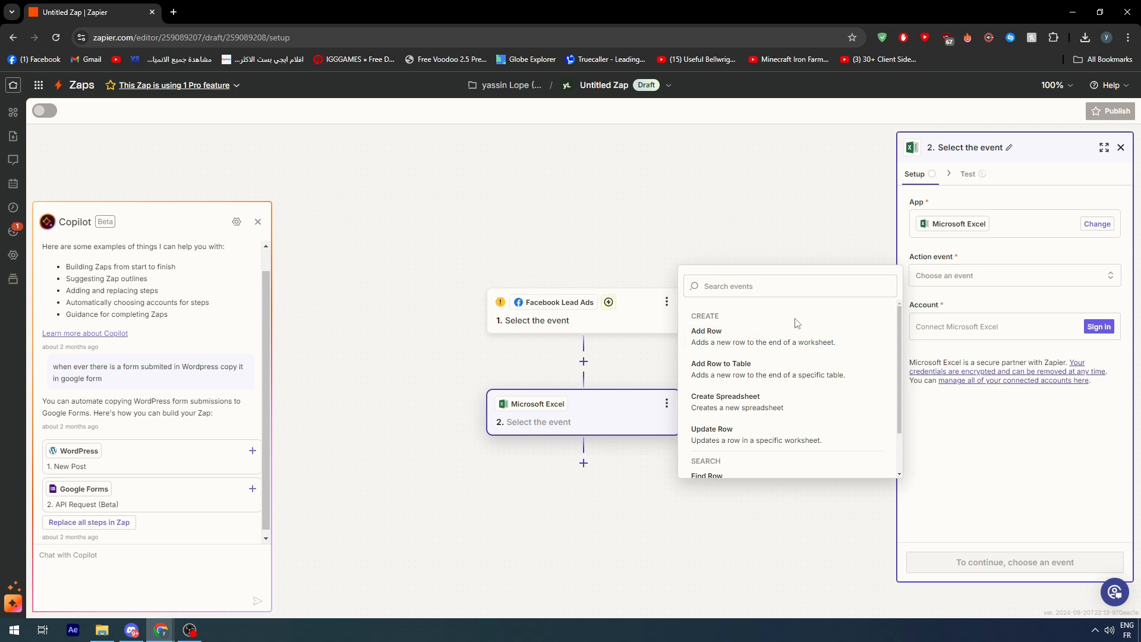
pyautogui.click(746, 104)
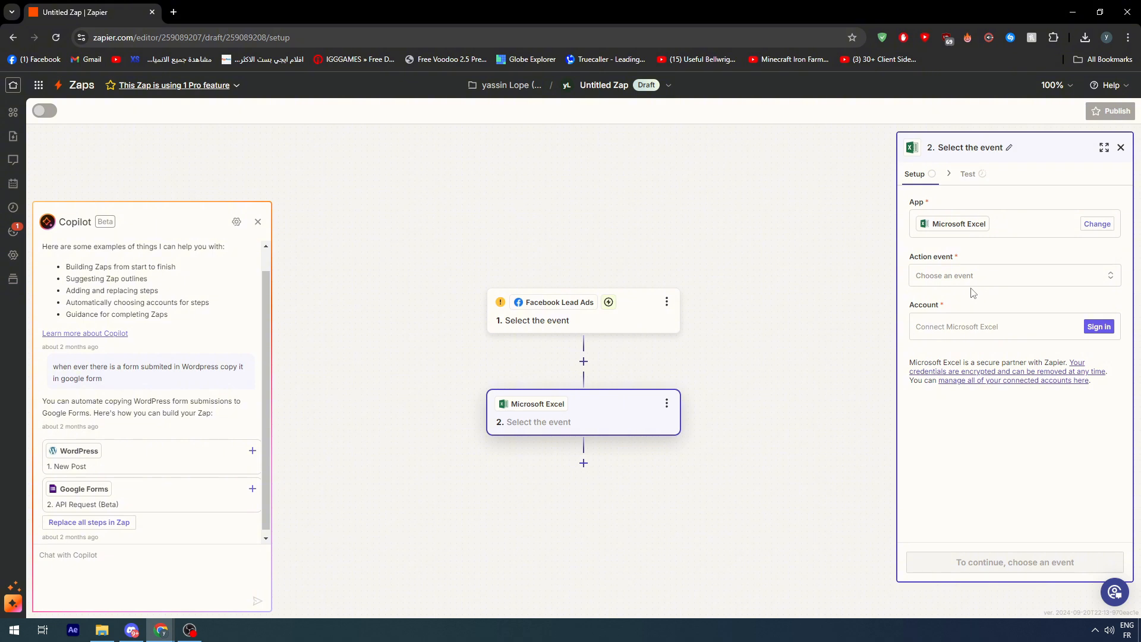
pyautogui.click(1121, 147)
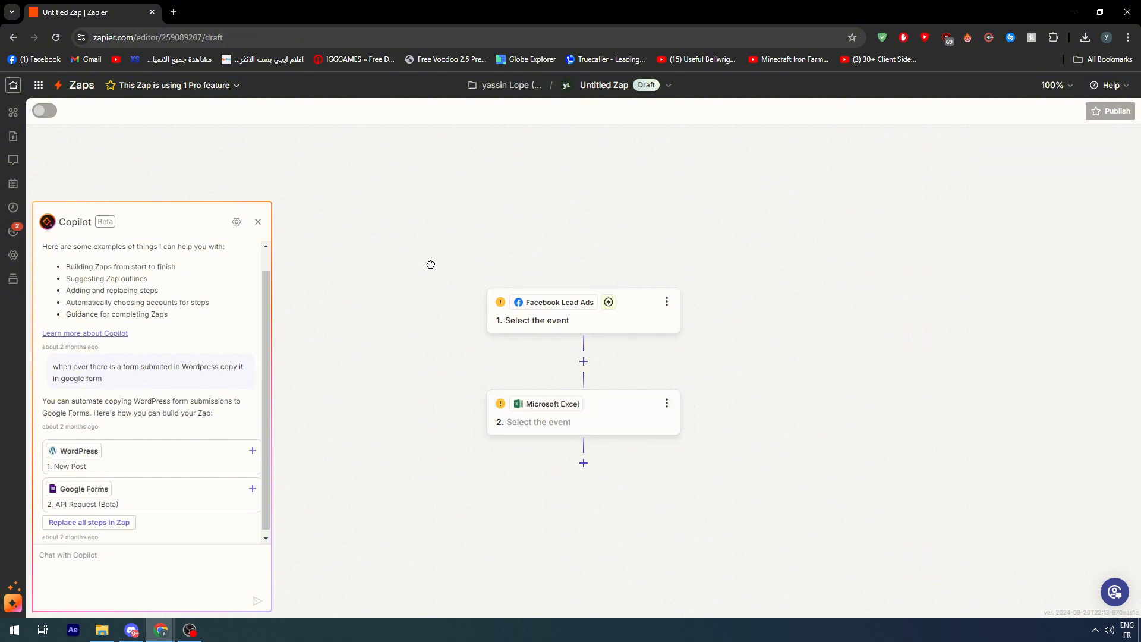
# - Look over the two-step Zap beside the Copilot suggestions, and leave the editor for the home page
pyautogui.moveTo(431, 265); pyautogui.dragTo(466, 183)
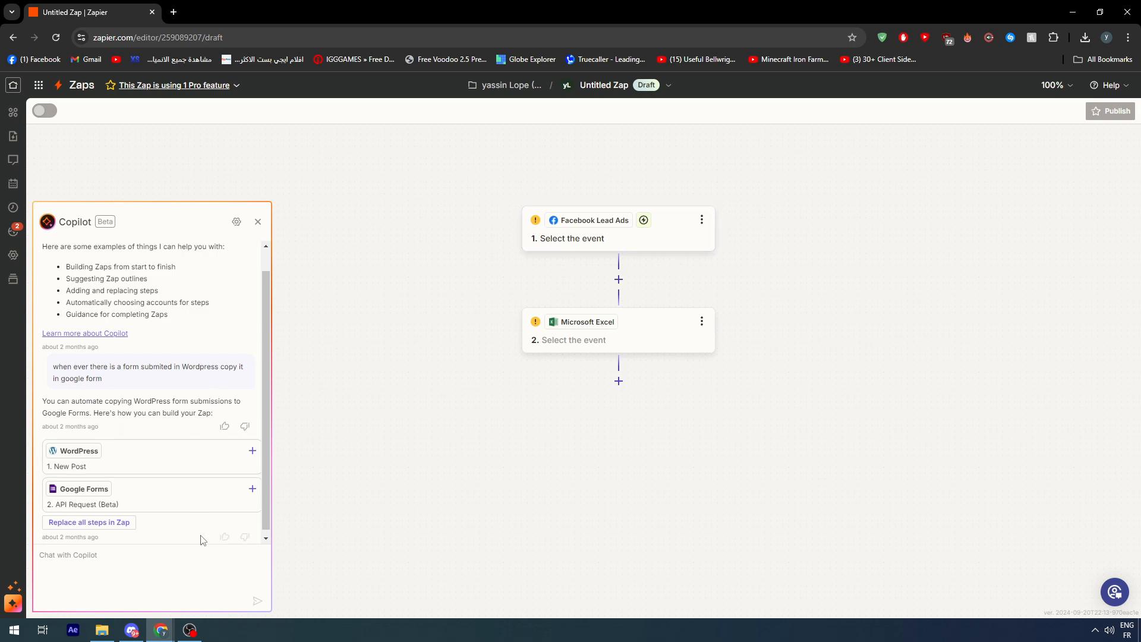
pyautogui.click(121, 527)
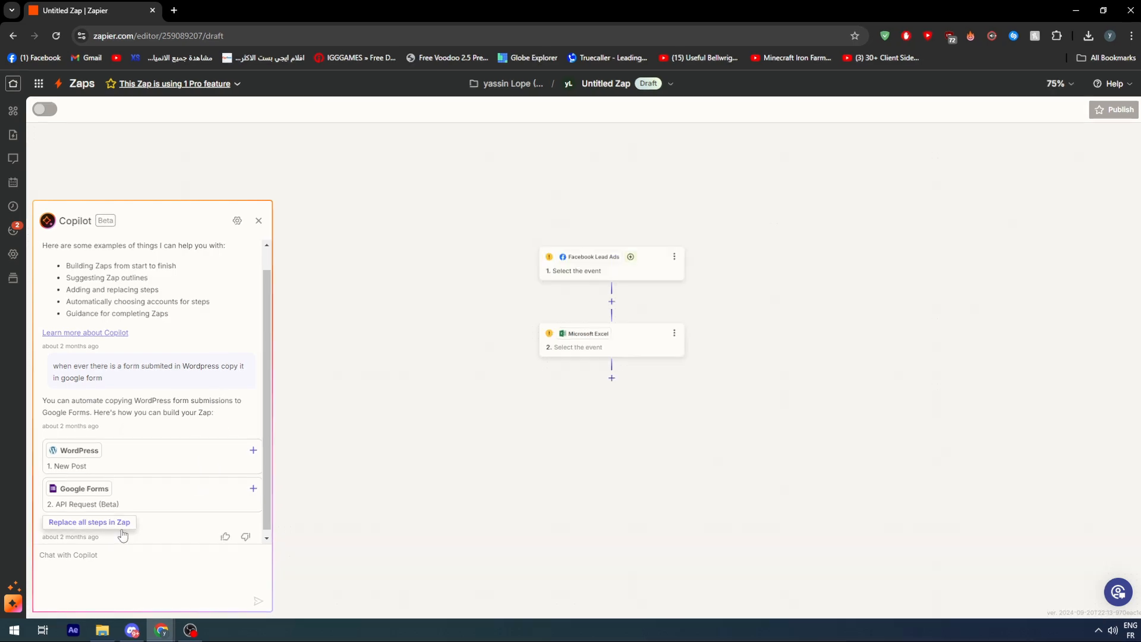
pyautogui.hotkey('ctrl', '-')
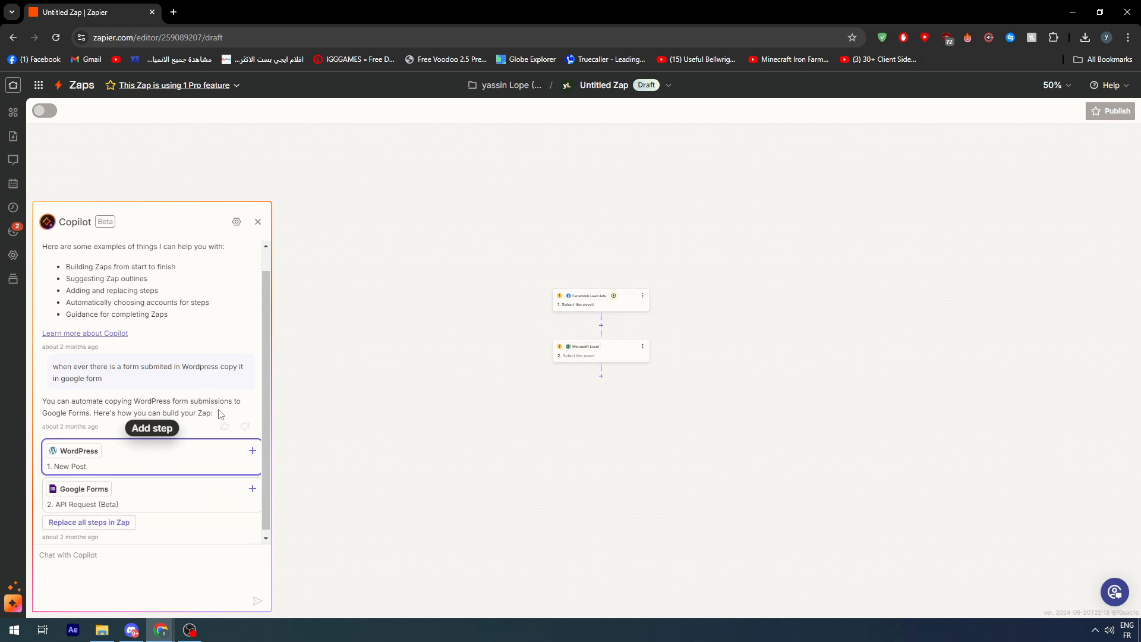
pyautogui.click(13, 86)
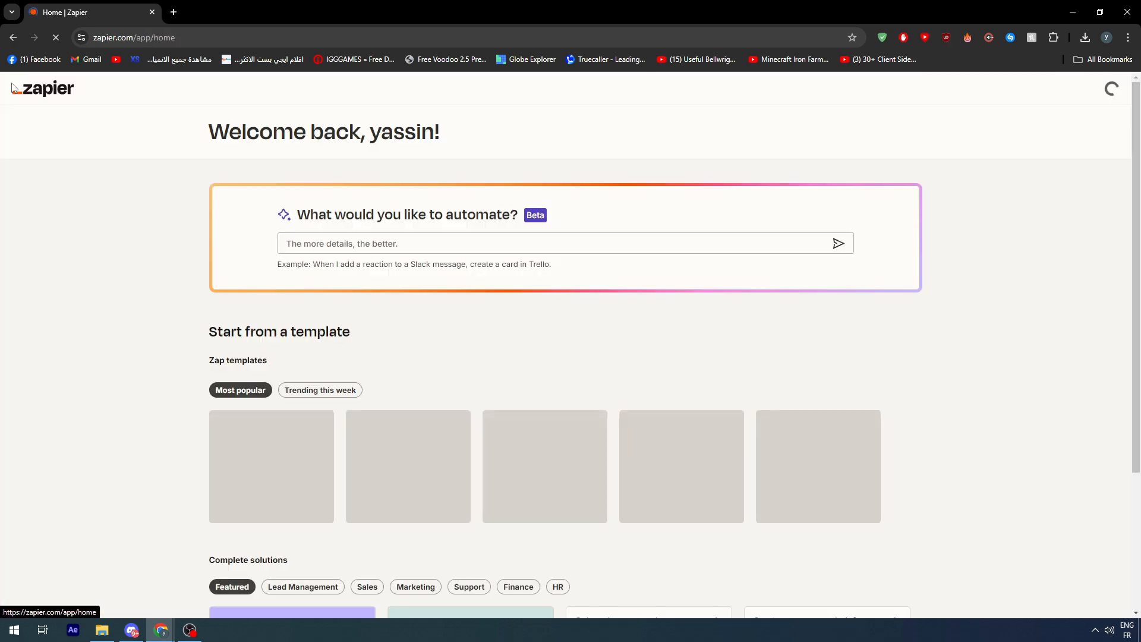